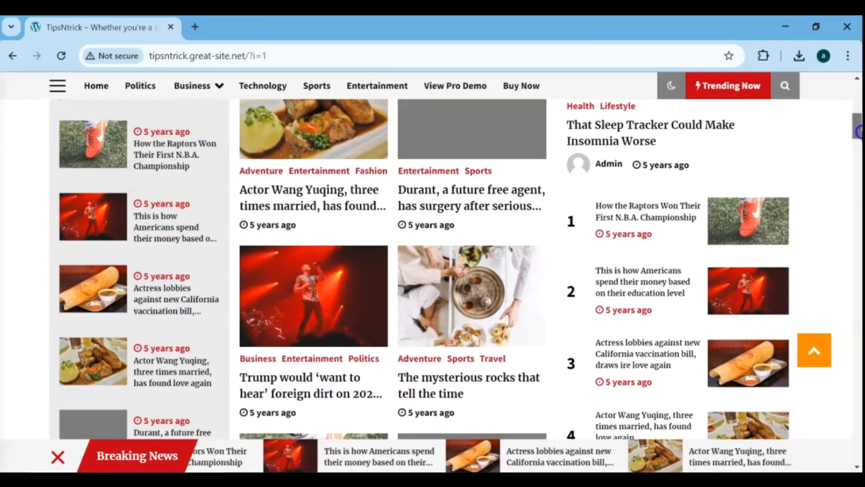
left_click_drag(859, 135, 858, 159)
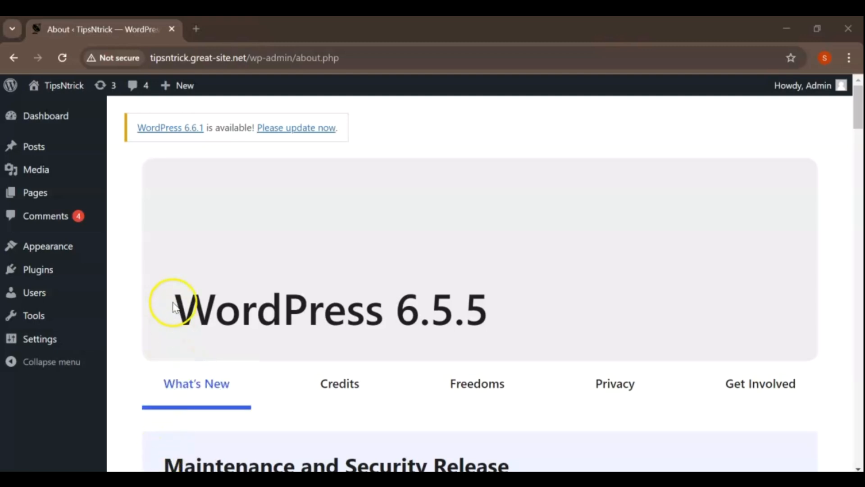
Step: Search the theme directory for "Default Mag" to add a new theme to the site
mouse_move(66, 256)
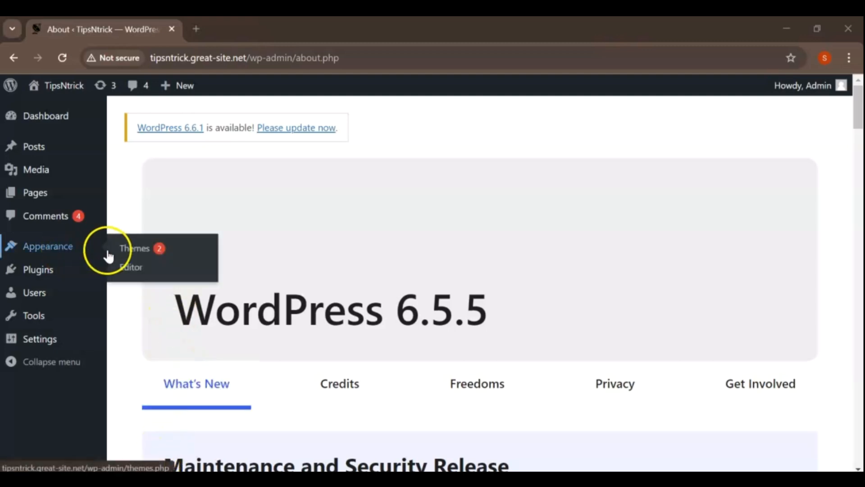
left_click(128, 255)
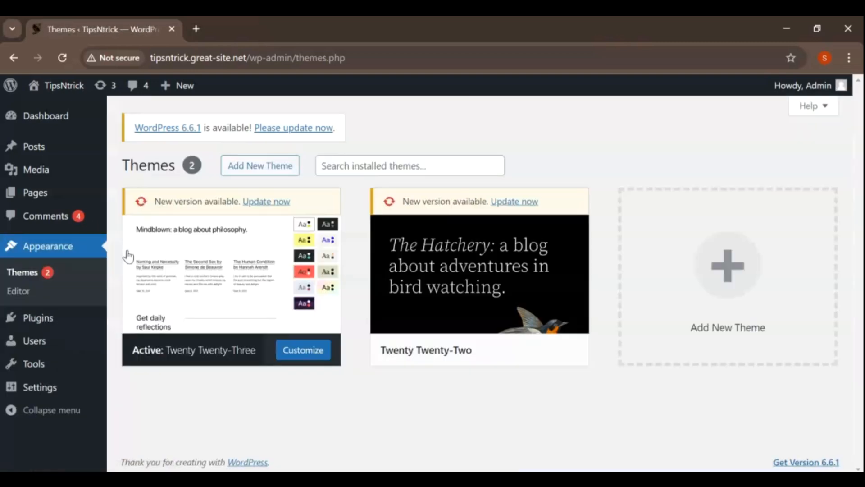
left_click(249, 166)
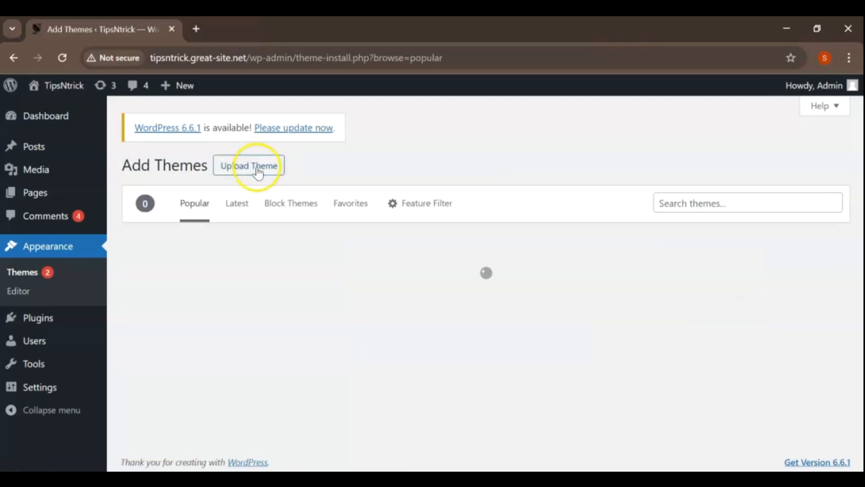
left_click(699, 199)
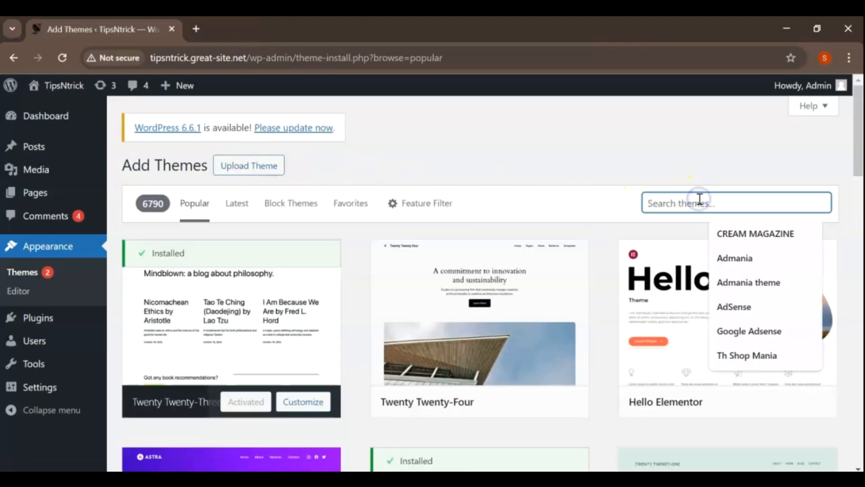
type("Default Mag")
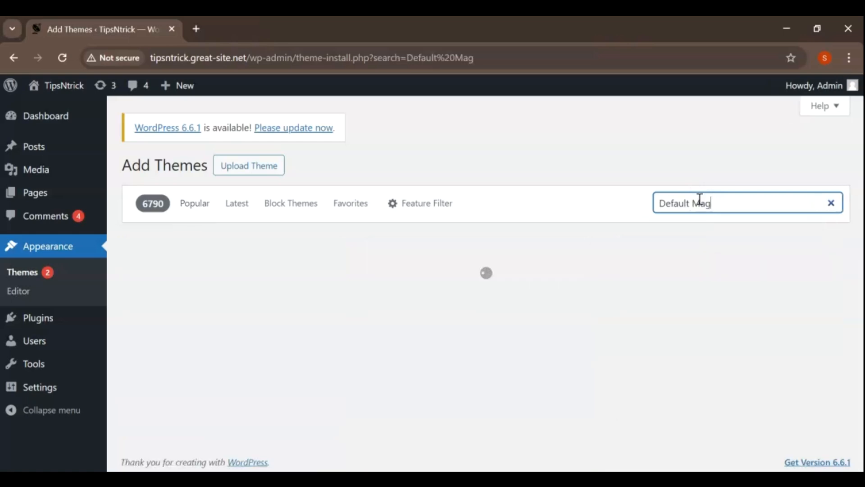
left_click(689, 202)
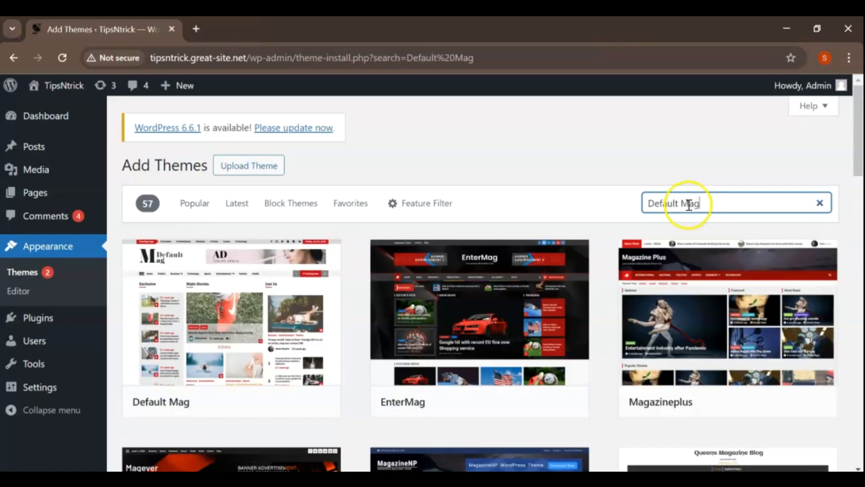
Step: Install and activate the Default Mag theme
scroll(683, 205, "down", 2)
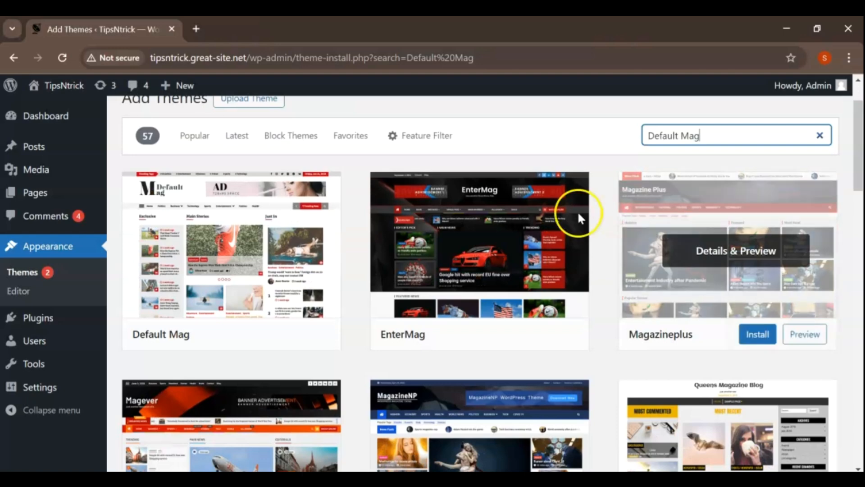
left_click(263, 337)
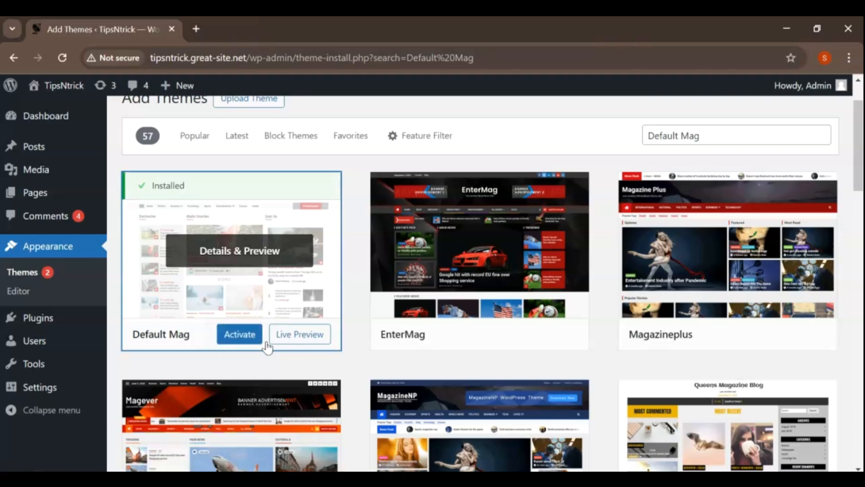
left_click(240, 339)
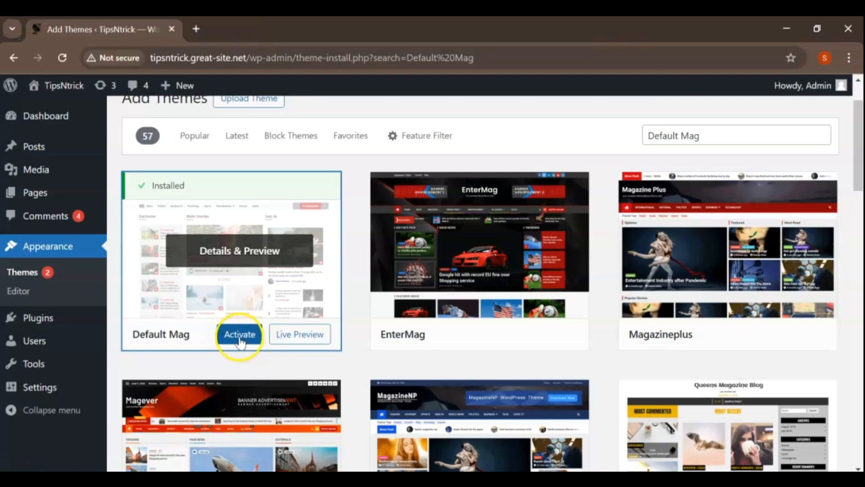
left_click(240, 335)
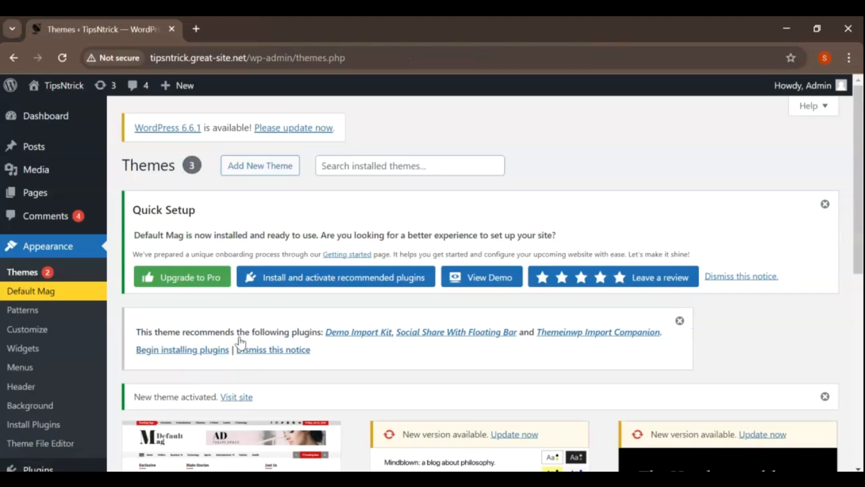
Step: Bulk-install the recommended plugins Demo Import Kit, Social Share With Floating Bar and Themeinwp Import Companion
scroll(241, 342, "down", 2)
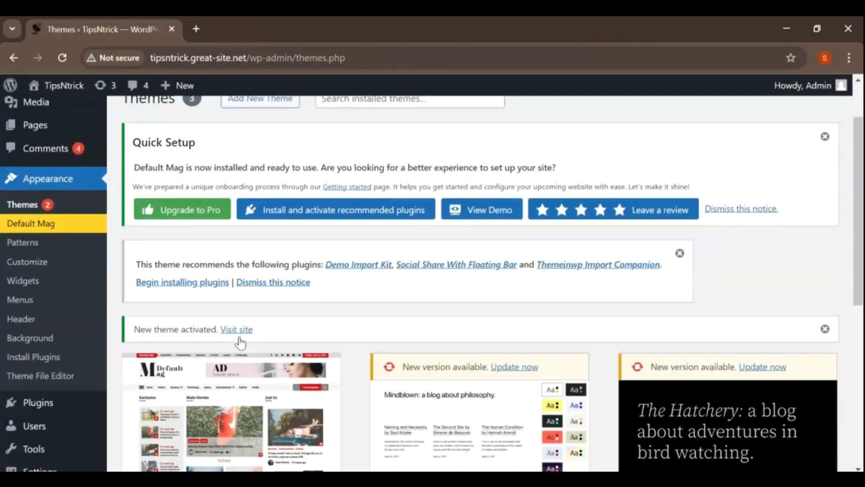
left_click(178, 288)
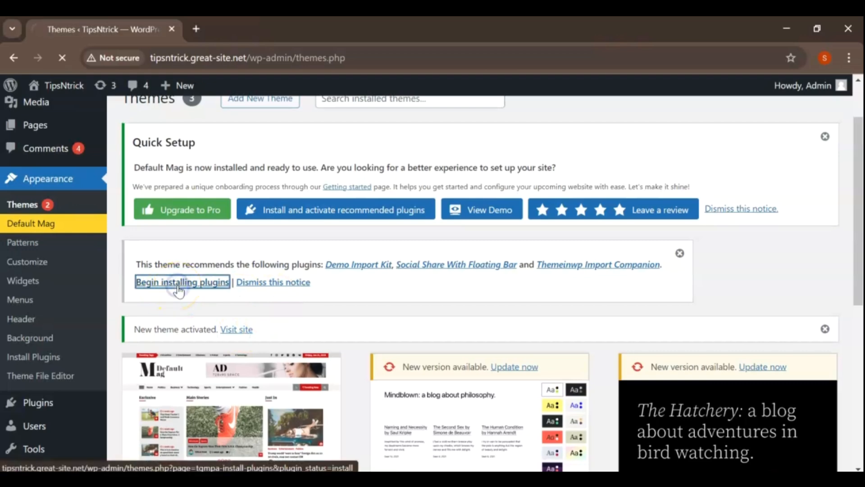
scroll(179, 292, "down", 2)
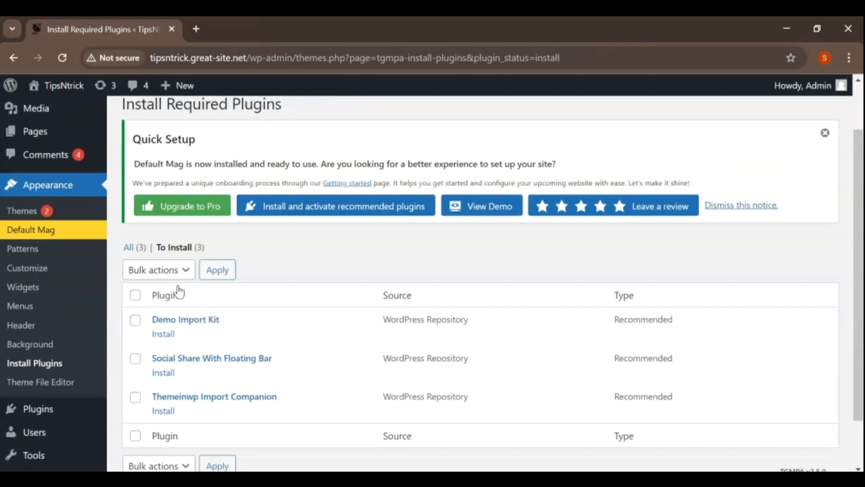
left_click(135, 289)
left_click(186, 264)
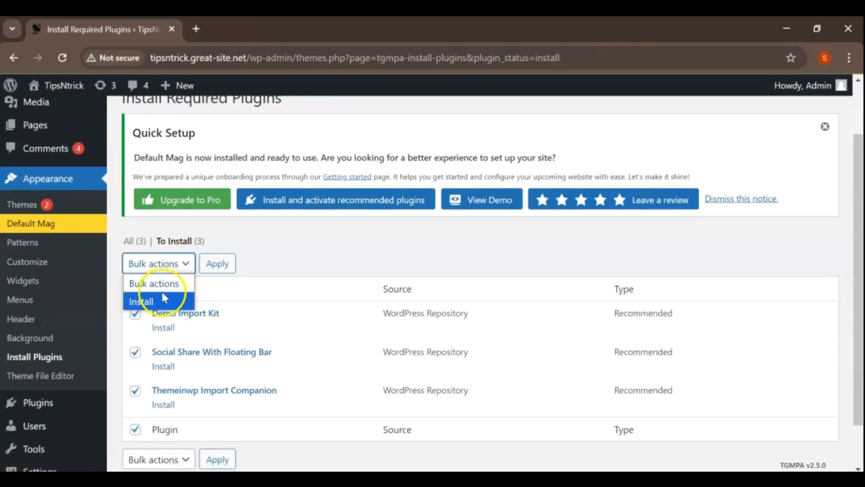
left_click(148, 300)
left_click(218, 266)
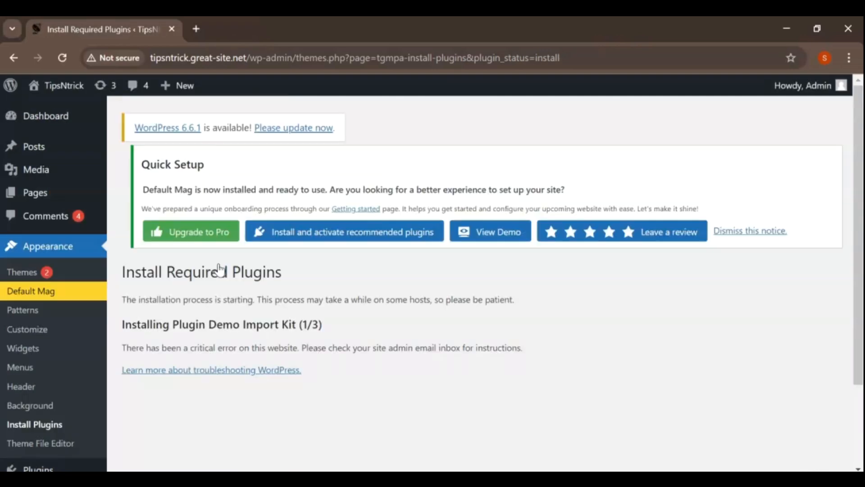
left_click(351, 232)
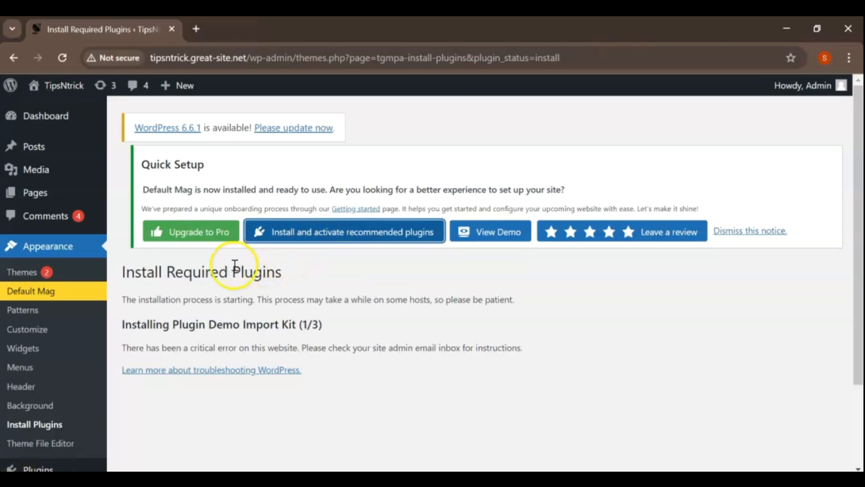
Step: Activate the Demo Import Kit plugin among the installed plugins
scroll(44, 272, "down", 2)
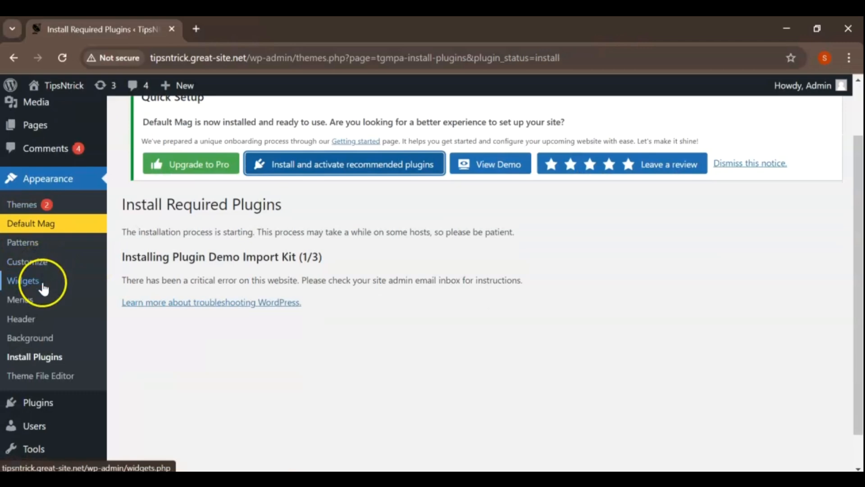
left_click(68, 405)
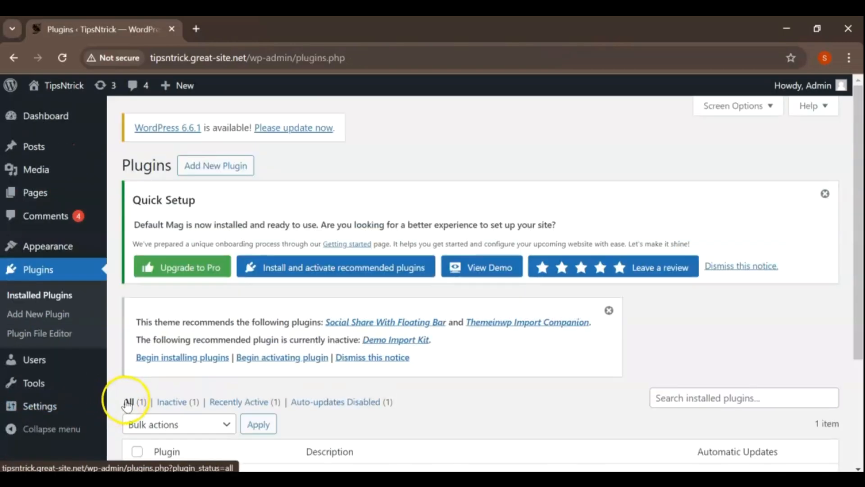
scroll(424, 213, "down", 2)
scroll(424, 218, "down", 2)
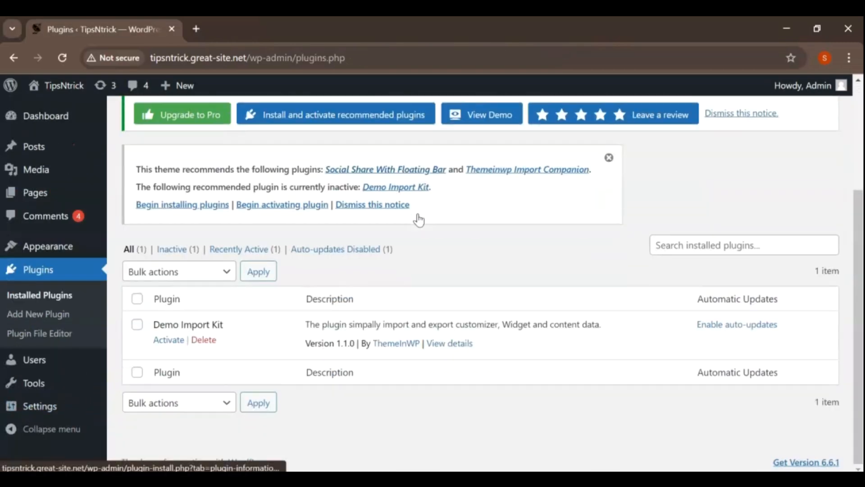
left_click(138, 330)
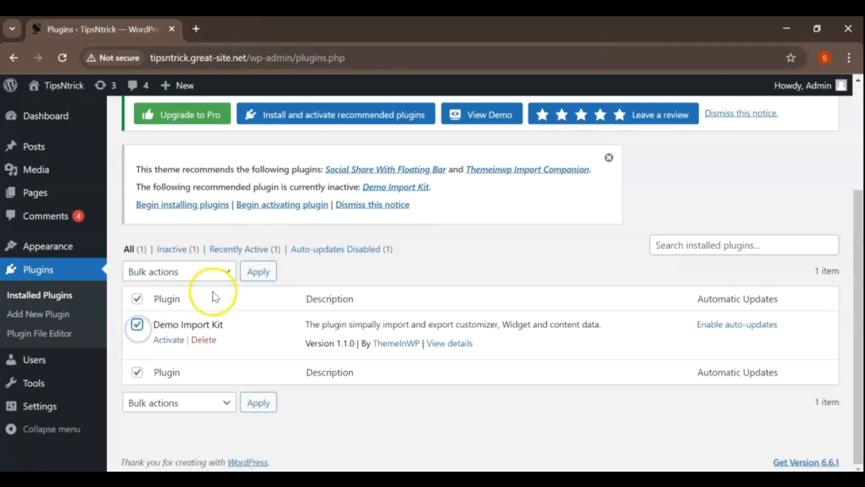
left_click(226, 272)
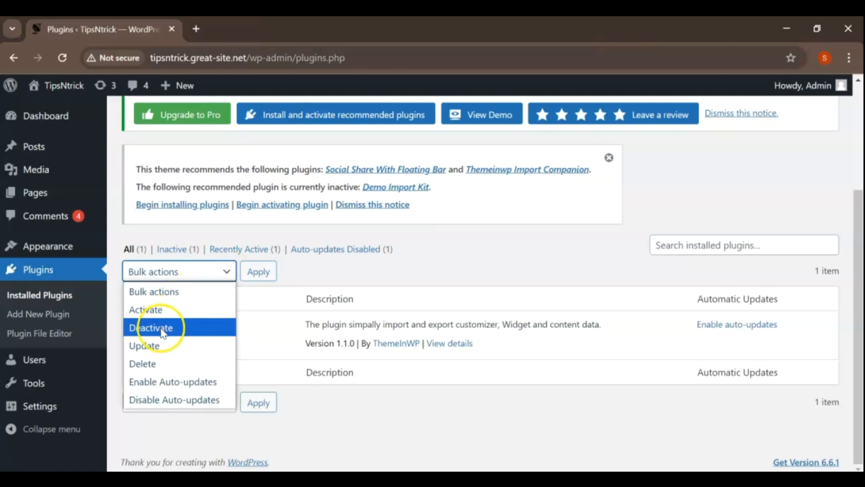
left_click(153, 310)
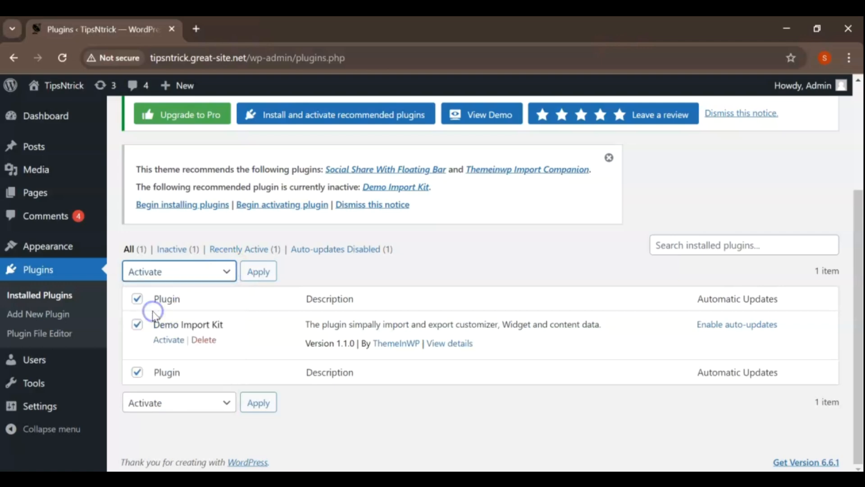
left_click(258, 271)
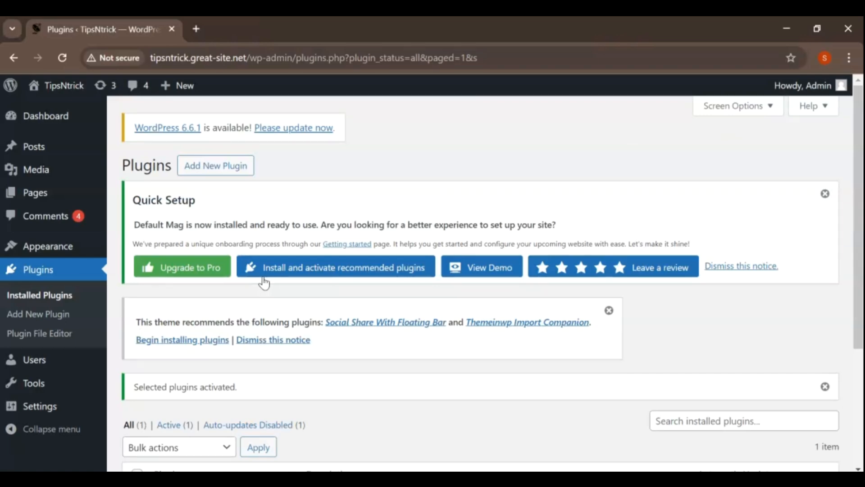
Step: Run the theme's quick setup to install and activate recommended plugins, and look through the Free vs Pro comparison
left_click(337, 268)
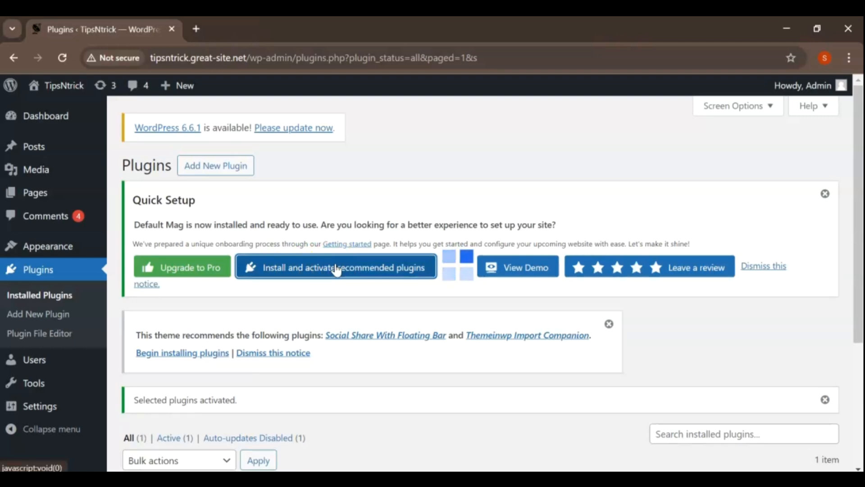
scroll(337, 269, "down", 2)
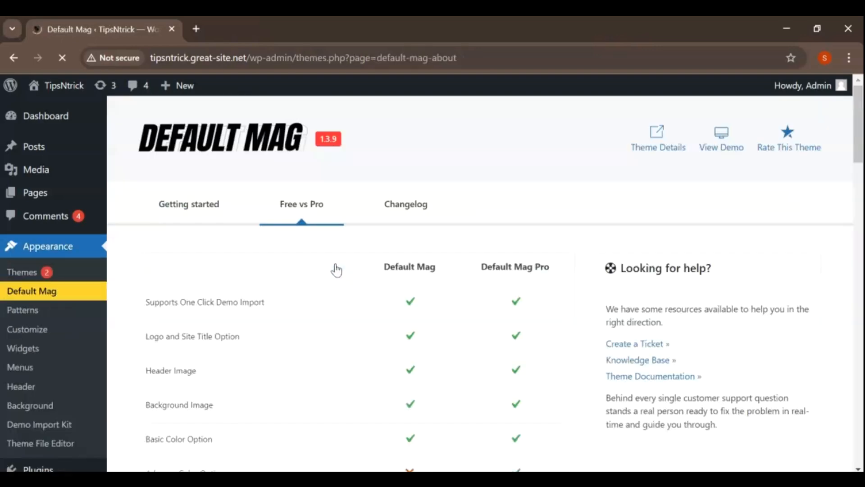
scroll(336, 270, "down", 10)
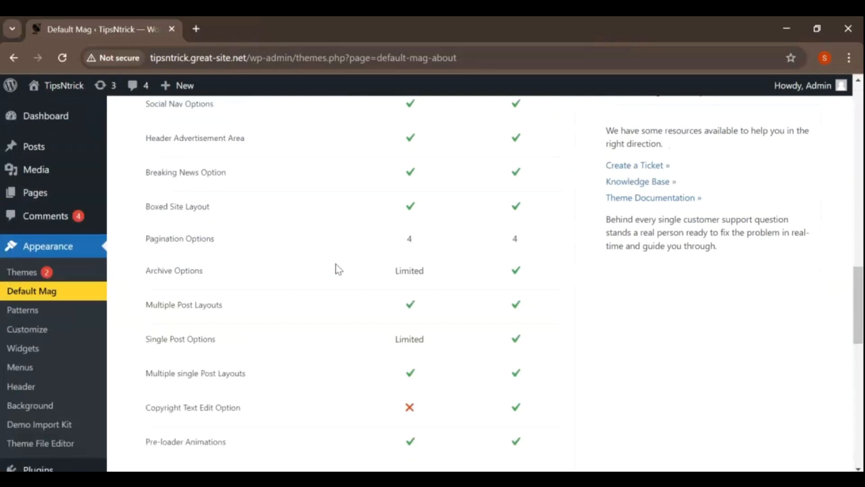
scroll(336, 270, "up", 10)
Step: View the active Default Mag theme's details and open its Demo Import Kit page
left_click(27, 273)
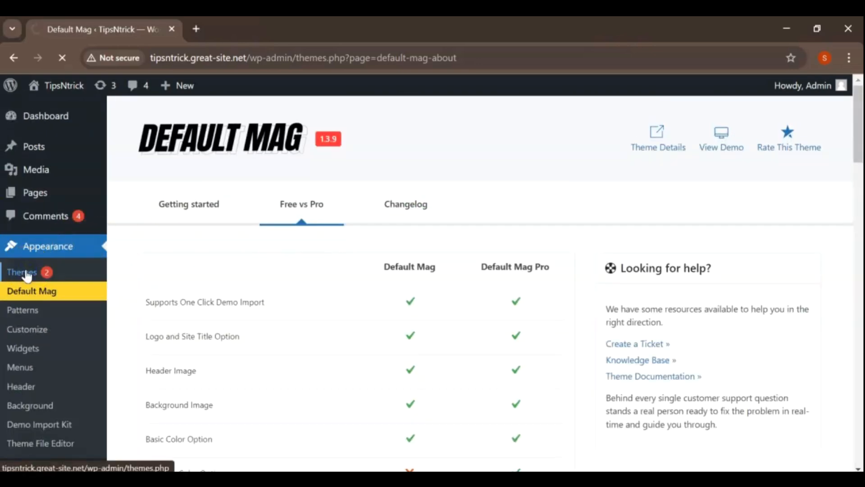
scroll(193, 228, "down", 3)
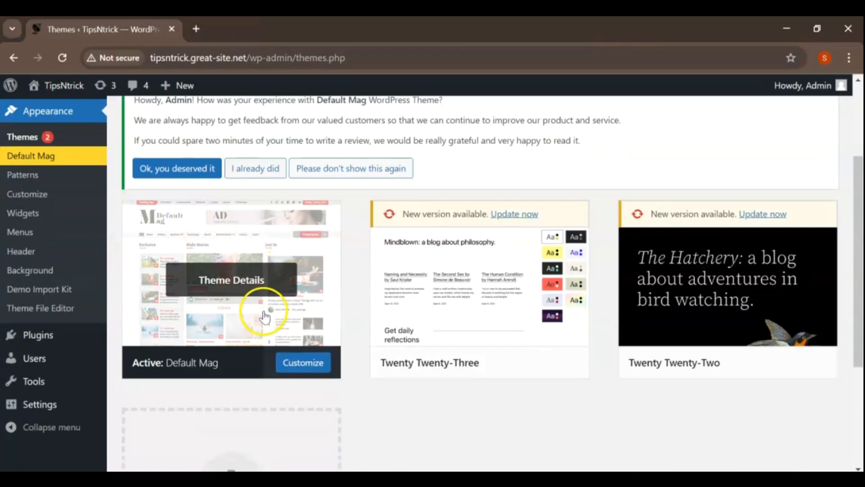
left_click(265, 315)
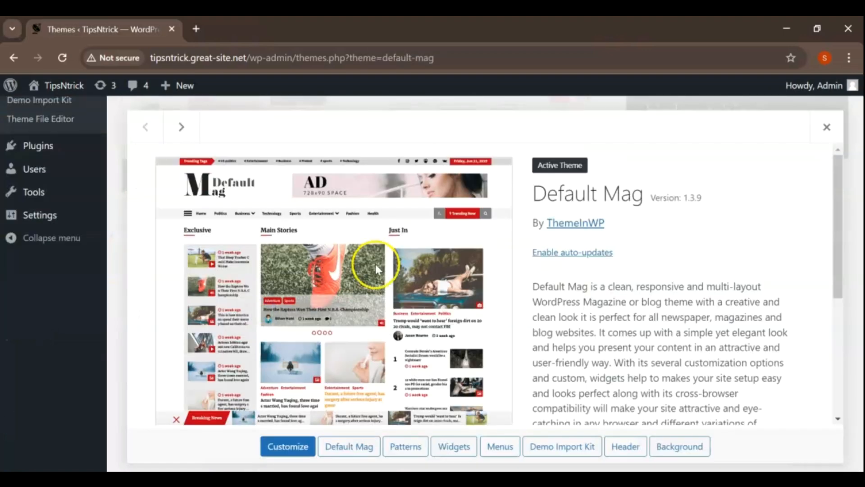
scroll(375, 266, "down", 2)
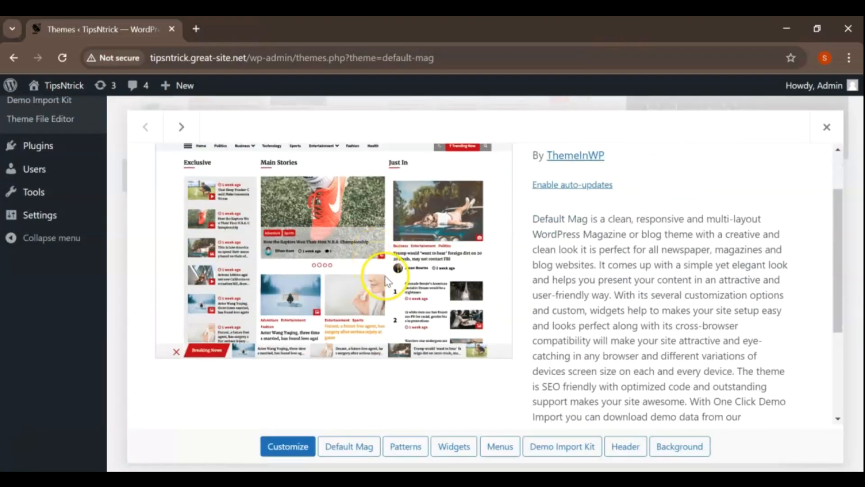
left_click(559, 448)
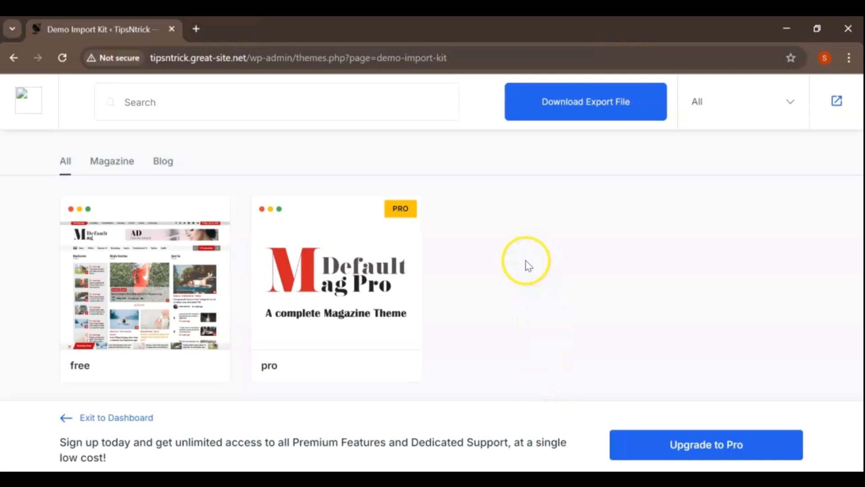
Step: Import the free Default Mag demo content and check the import status
mouse_move(145, 306)
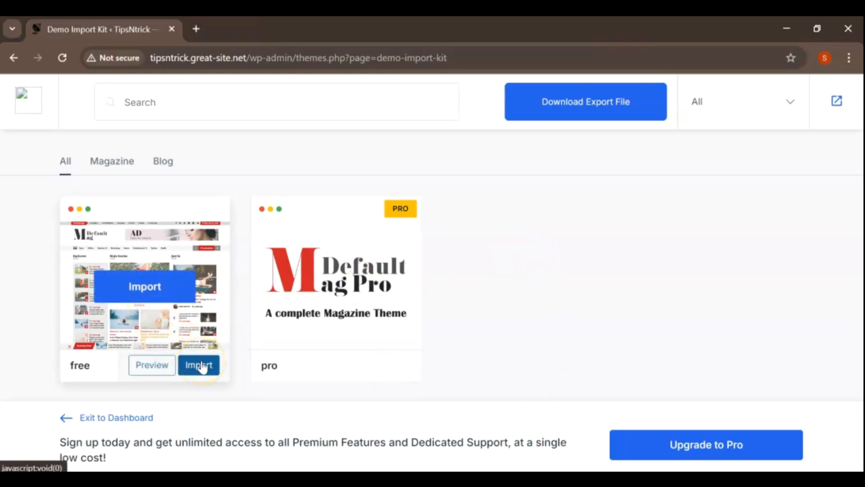
mouse_move(293, 340)
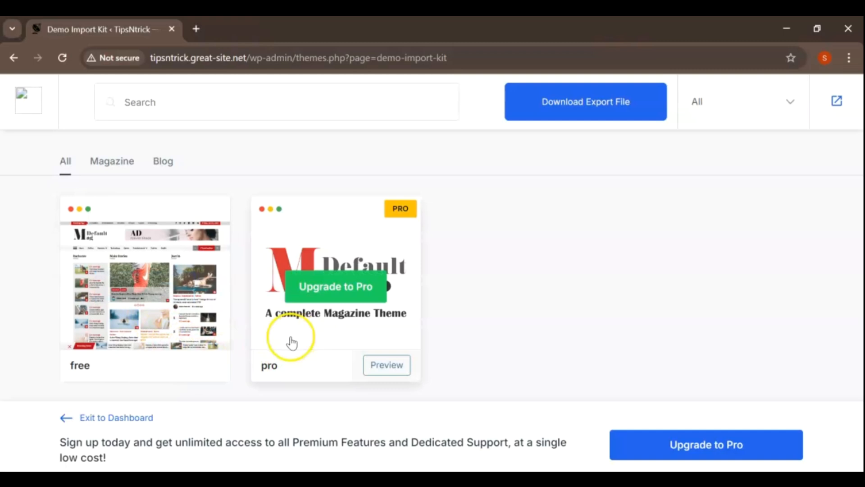
mouse_move(160, 319)
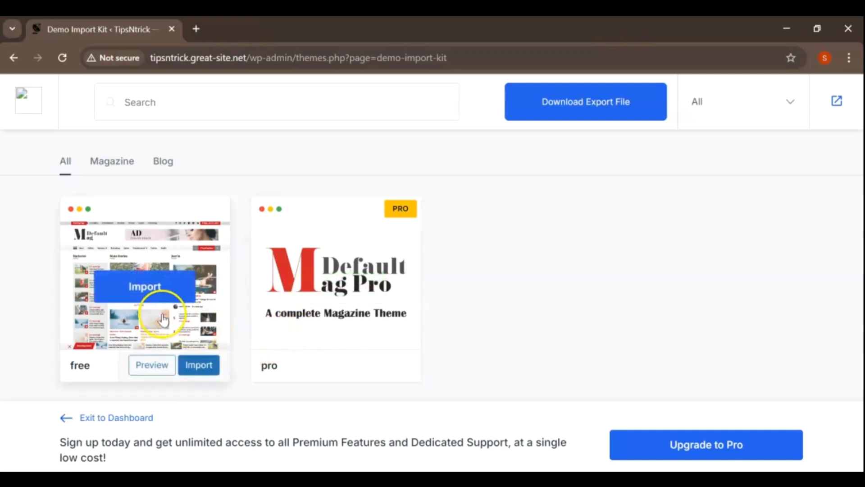
left_click(191, 373)
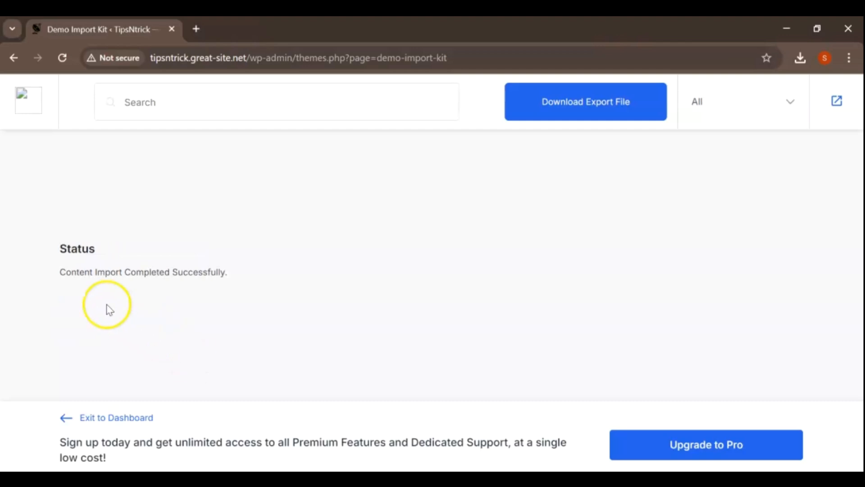
left_click_drag(60, 272, 244, 281)
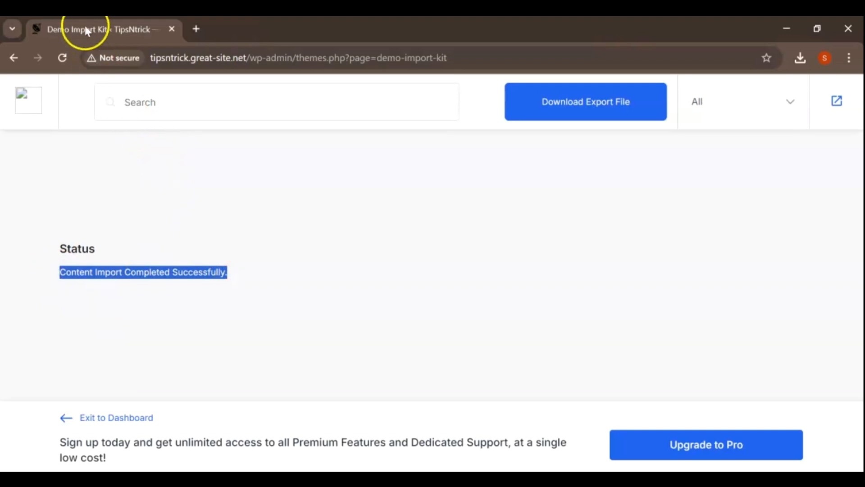
Step: Leave the demo import page, visit the live site and look through its homepage
left_click(10, 58)
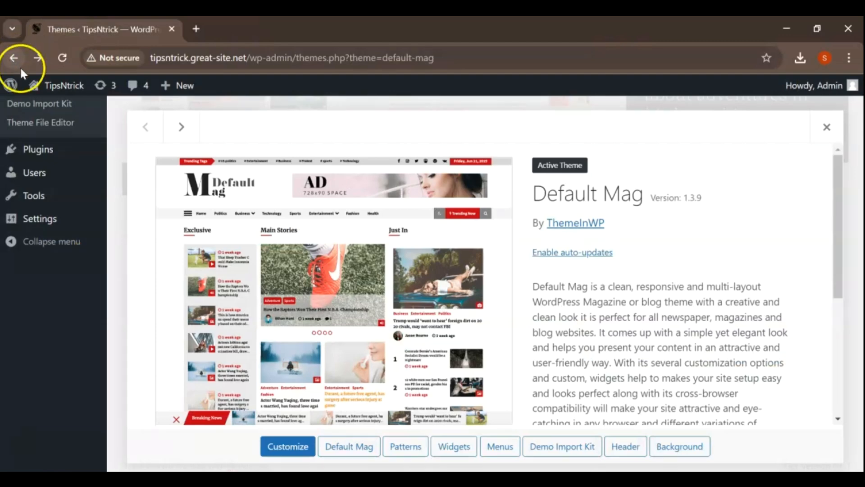
mouse_move(66, 88)
left_click(53, 112)
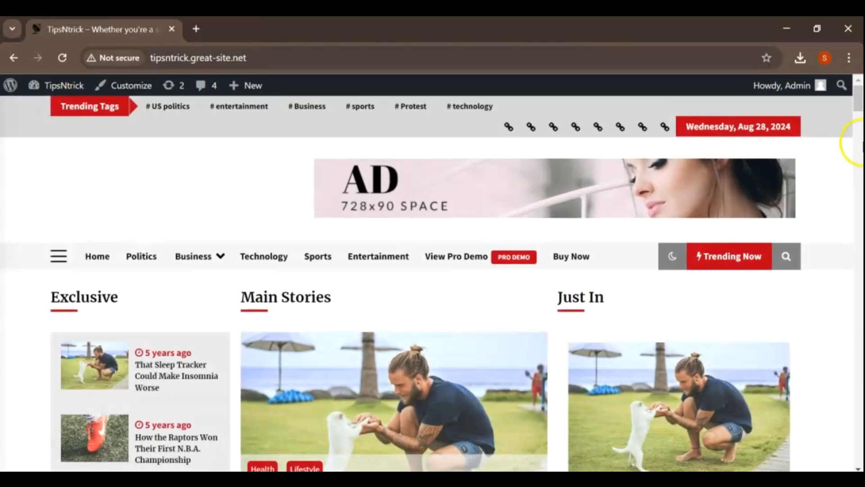
left_click_drag(858, 105, 855, 202)
left_click_drag(856, 193, 773, 180)
Step: View the site's Sports category page and its technology and entertainment tag pages
left_click(330, 118)
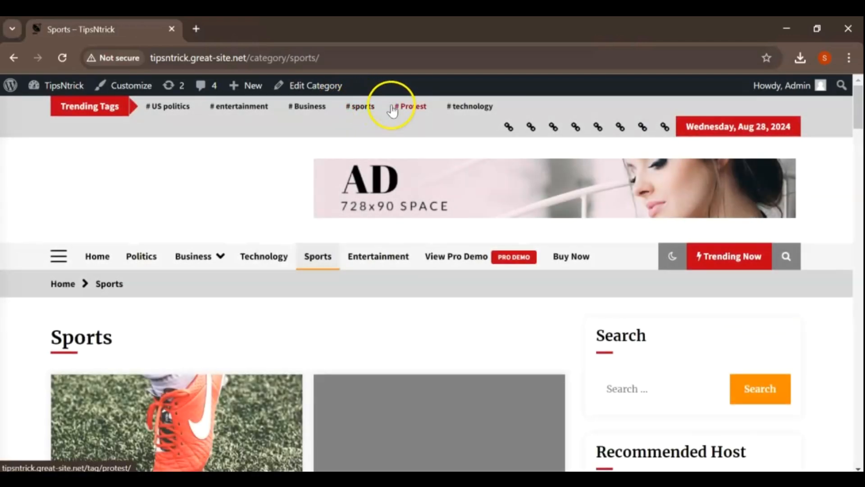
left_click(471, 107)
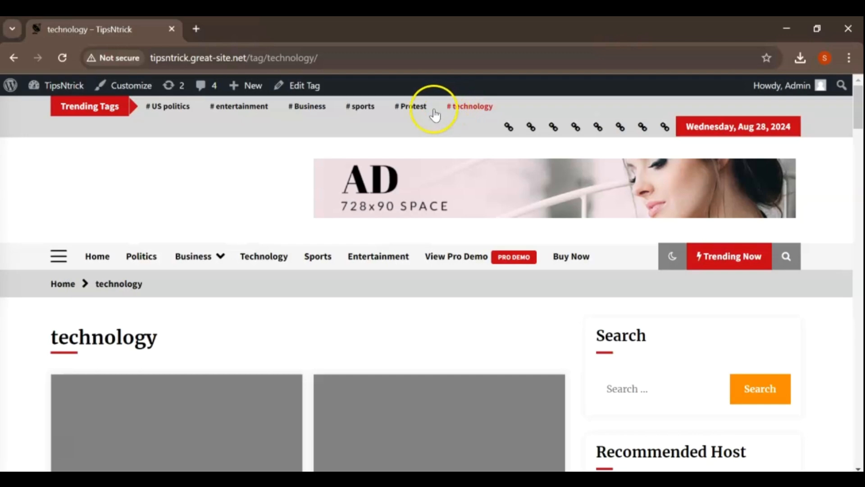
left_click(235, 108)
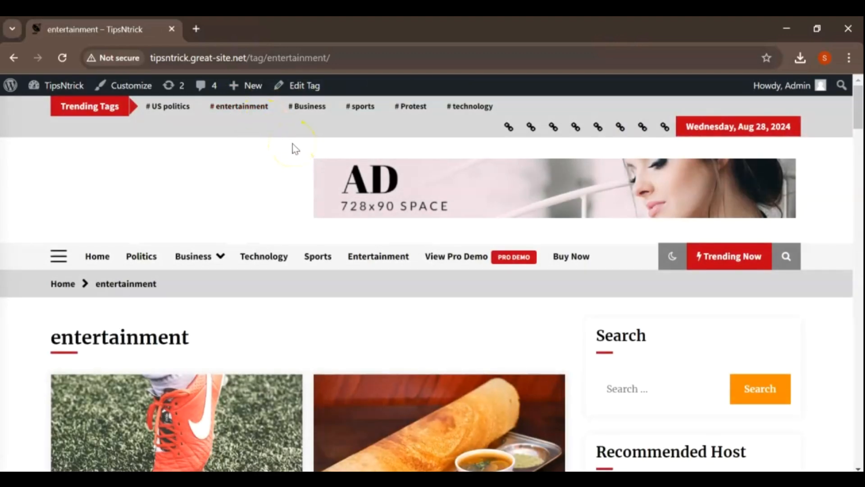
scroll(295, 148, "down", 2)
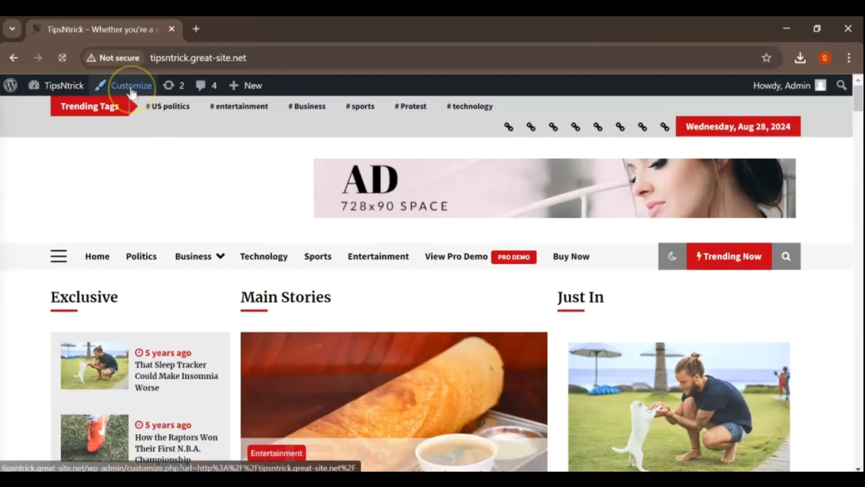
Step: Open the theme customizer for the homepage and review the Site Identity settings
left_click(129, 85)
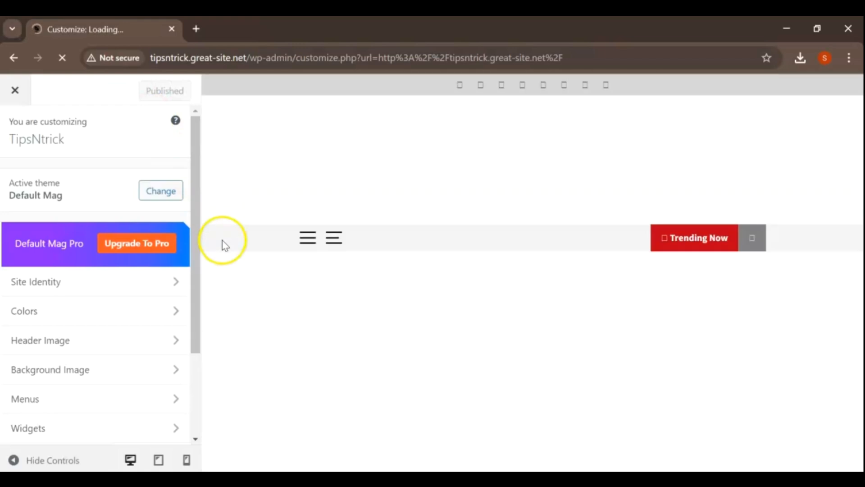
left_click_drag(195, 248, 201, 342)
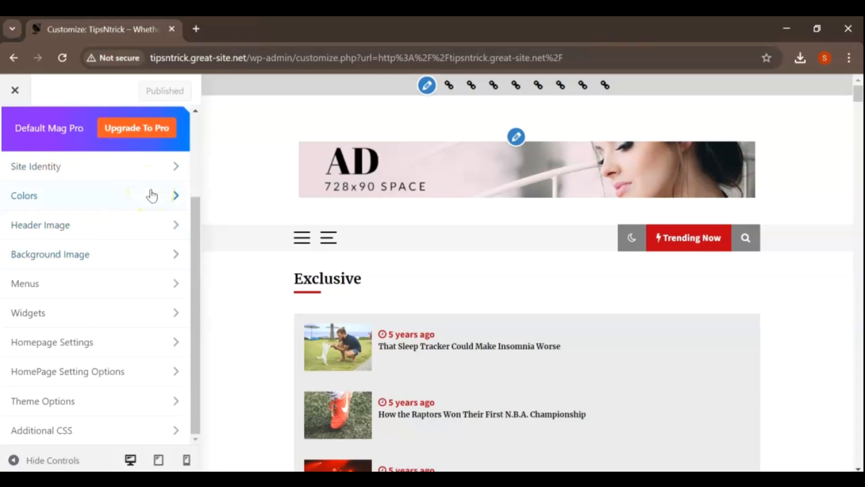
left_click(131, 167)
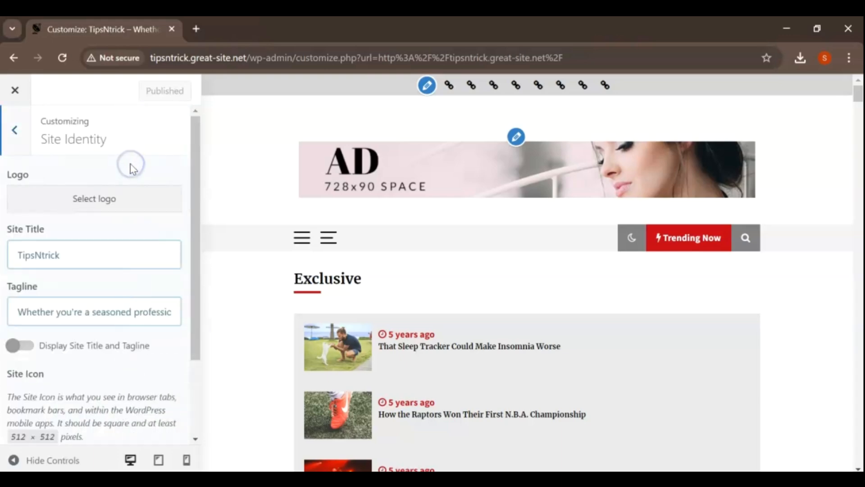
scroll(126, 177, "down", 3)
left_click(14, 130)
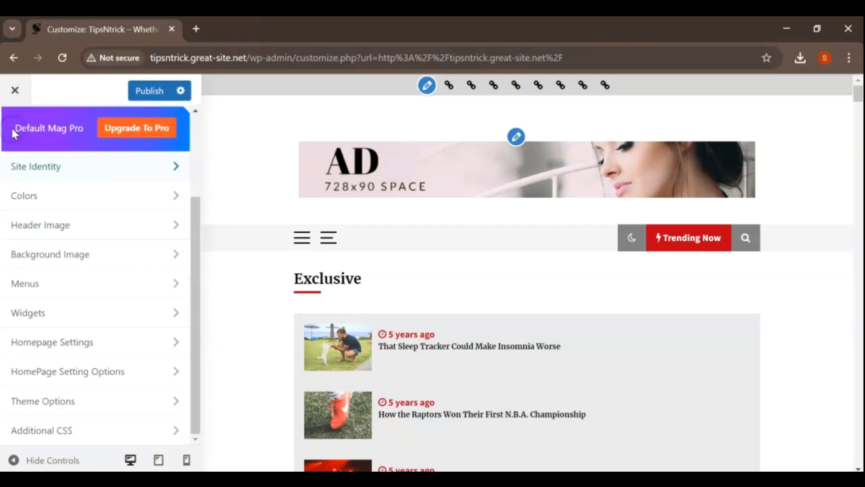
Step: Review the customizer's Menus and Homepage Settings, and close the customizer without publishing
left_click(84, 278)
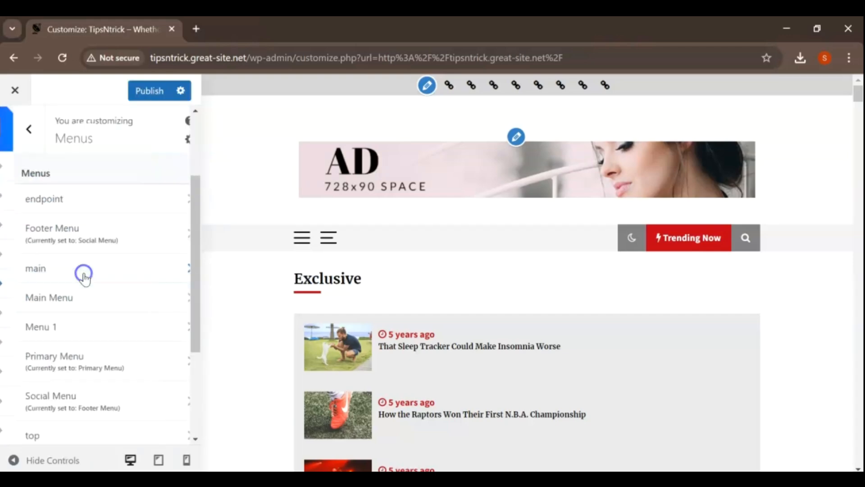
scroll(109, 210, "down", 4)
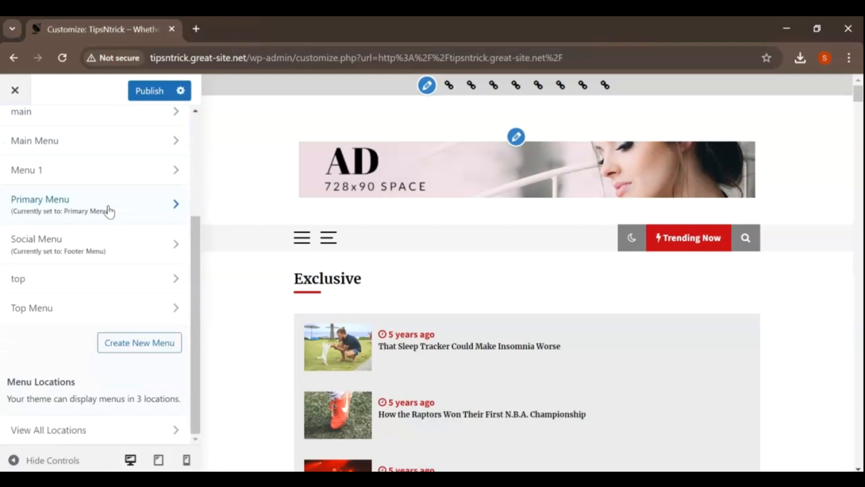
scroll(109, 211, "up", 3)
left_click(14, 129)
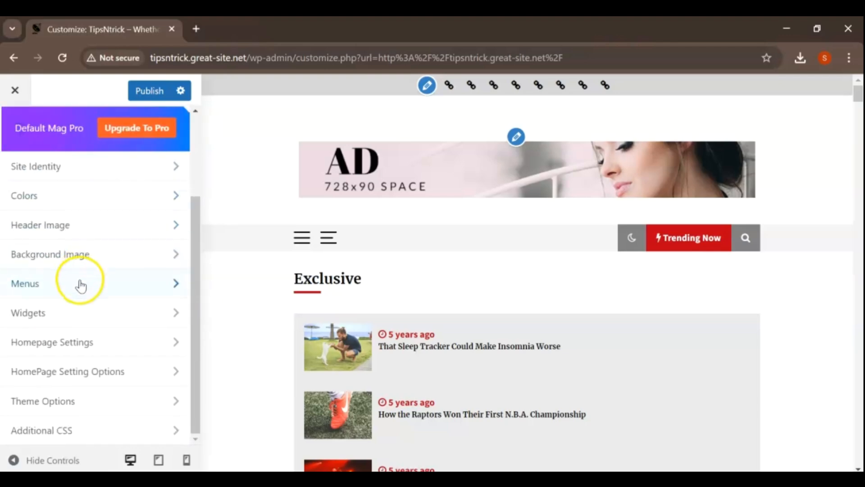
left_click(82, 342)
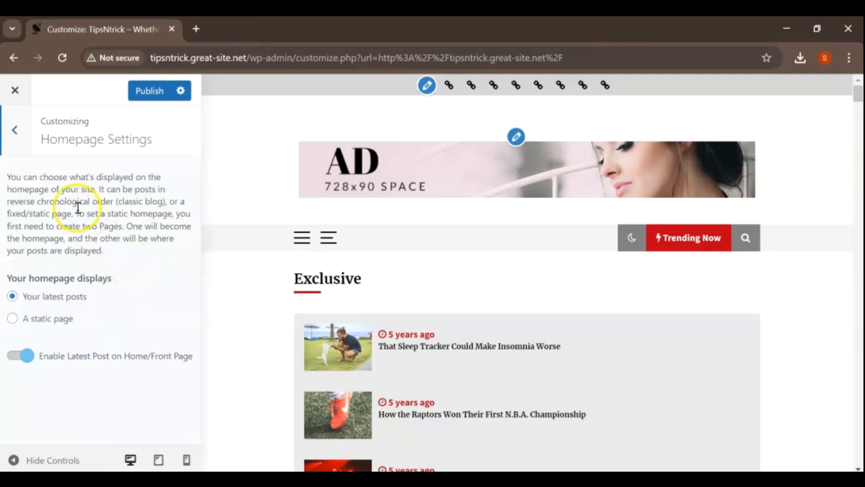
left_click(14, 130)
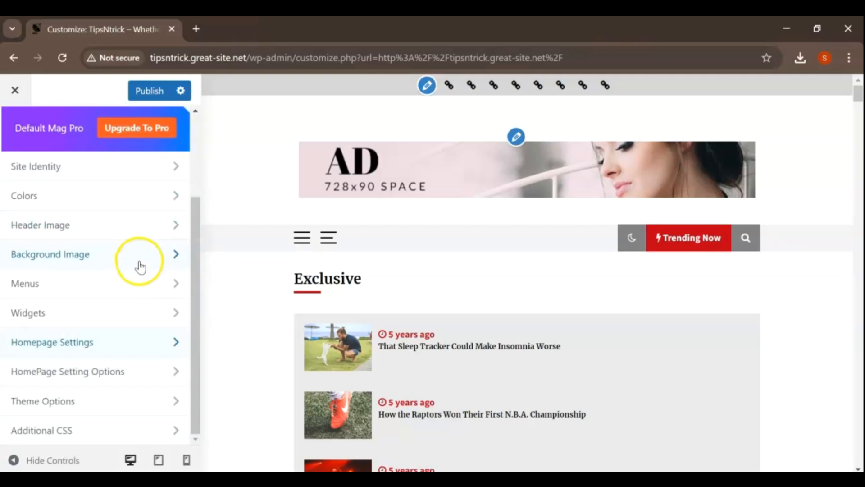
left_click_drag(197, 394, 193, 291)
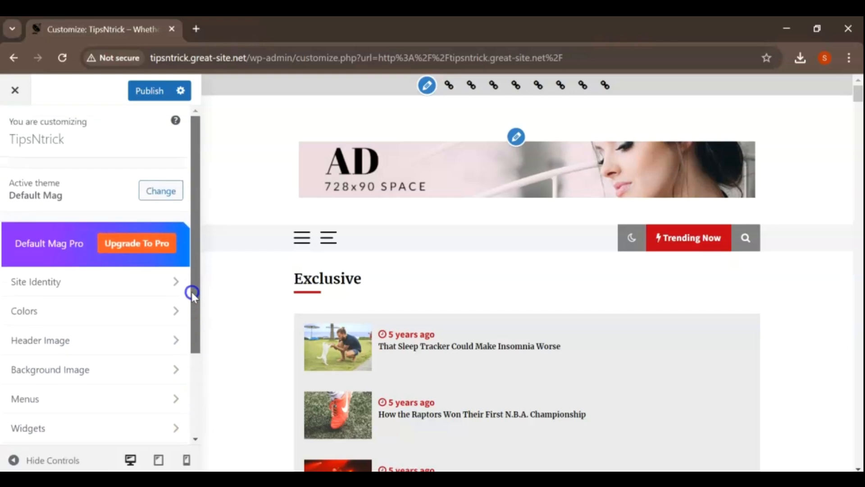
left_click(27, 95)
left_click(490, 157)
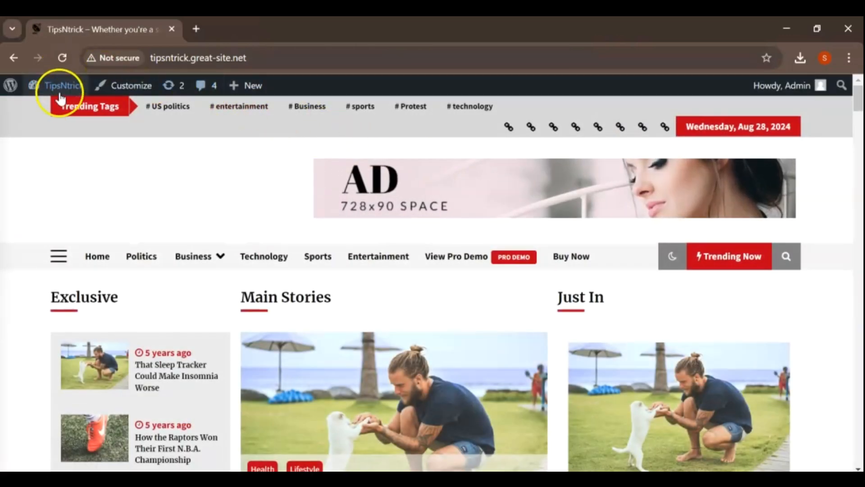
Step: Return to the WordPress dashboard and look through the list of all posts
mouse_move(57, 86)
left_click(57, 111)
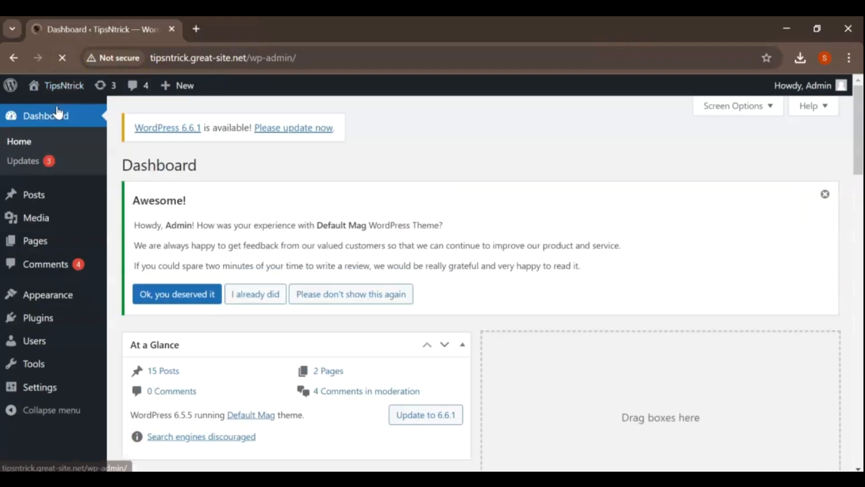
mouse_move(35, 198)
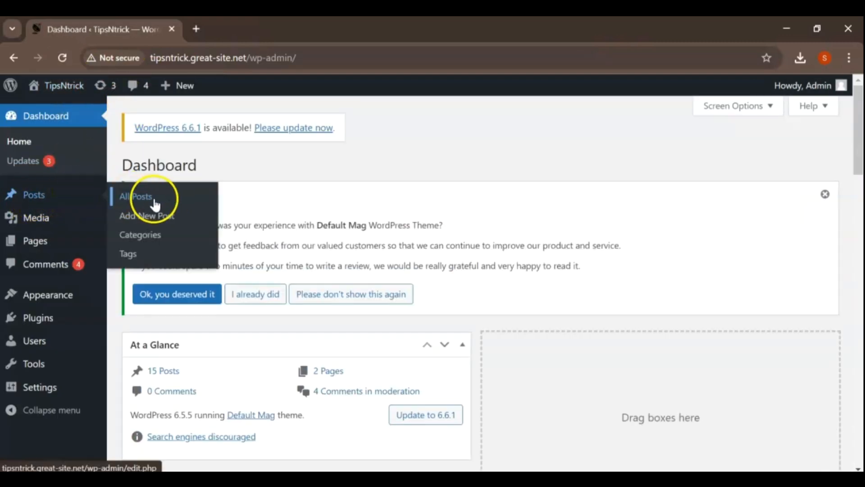
left_click(169, 224)
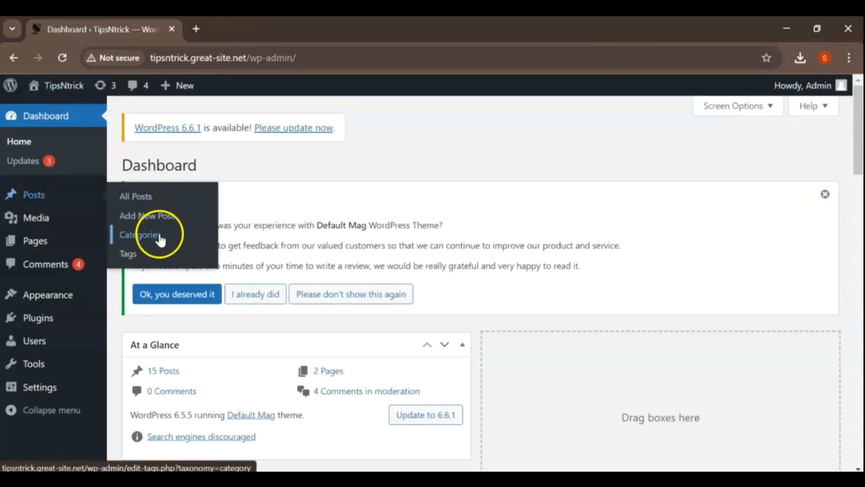
left_click(144, 204)
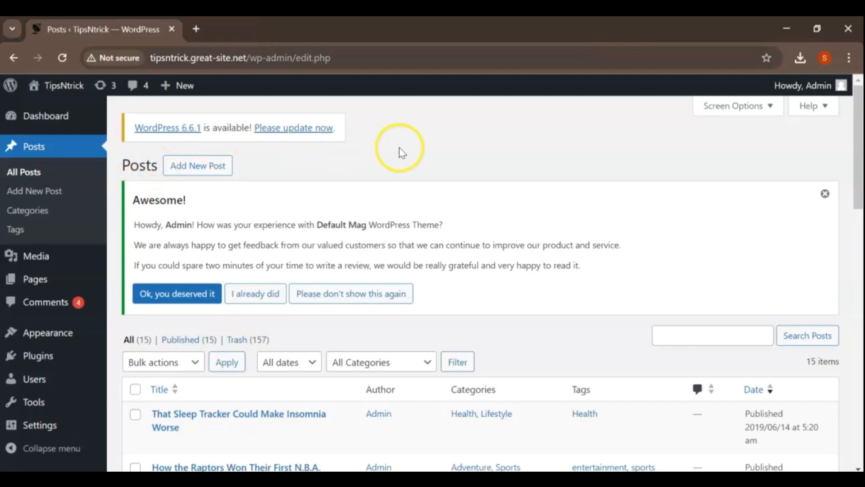
scroll(558, 204, "down", 5)
scroll(560, 203, "down", 10)
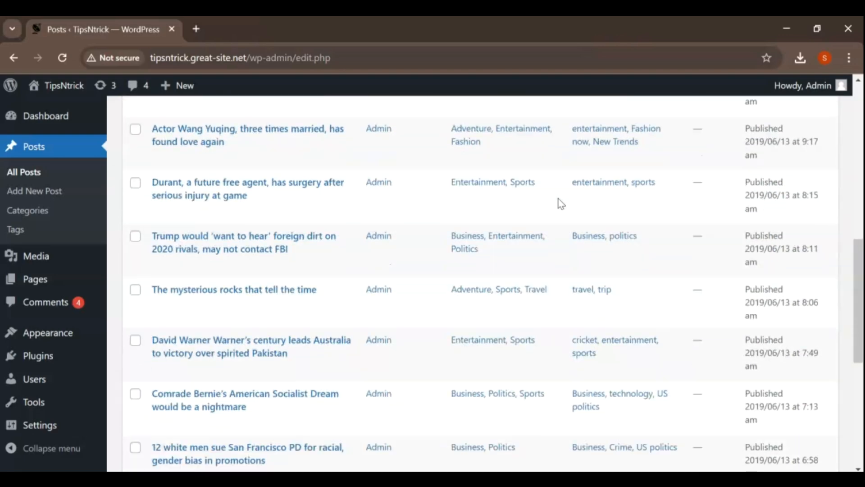
left_click(546, 198)
scroll(546, 198, "up", 15)
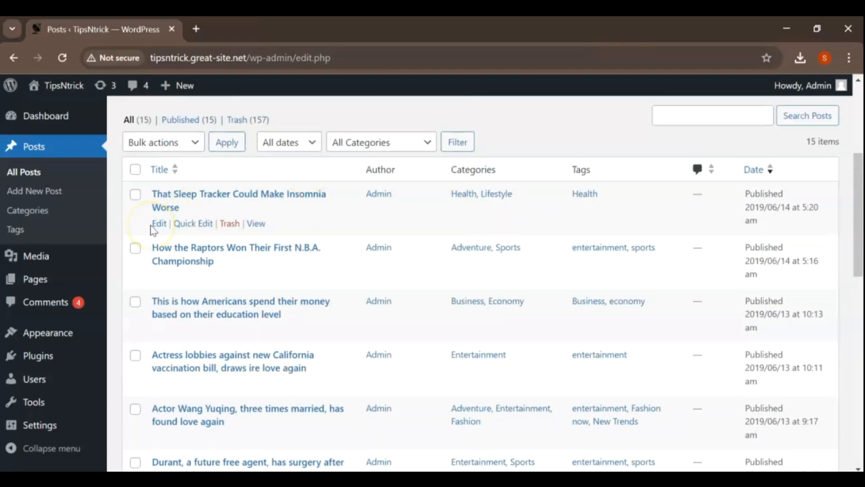
Step: Go to the post categories and look through the list
left_click(15, 58)
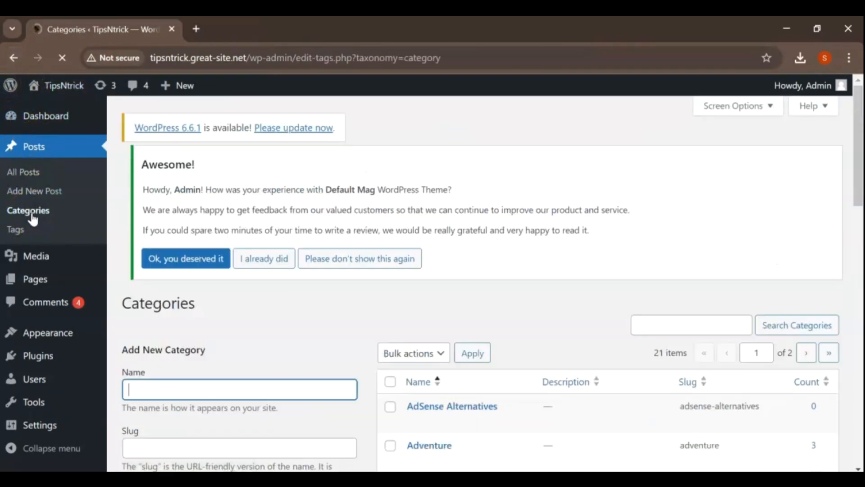
scroll(590, 243, "down", 1)
scroll(591, 242, "down", 3)
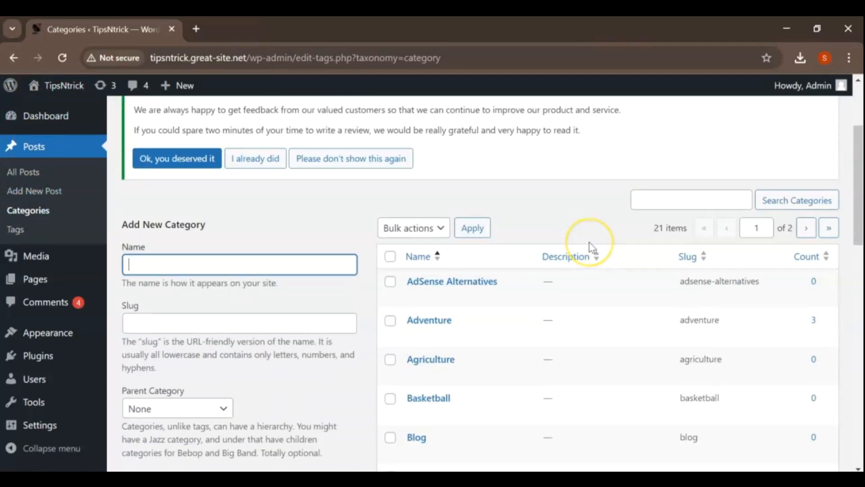
scroll(590, 246, "down", 2)
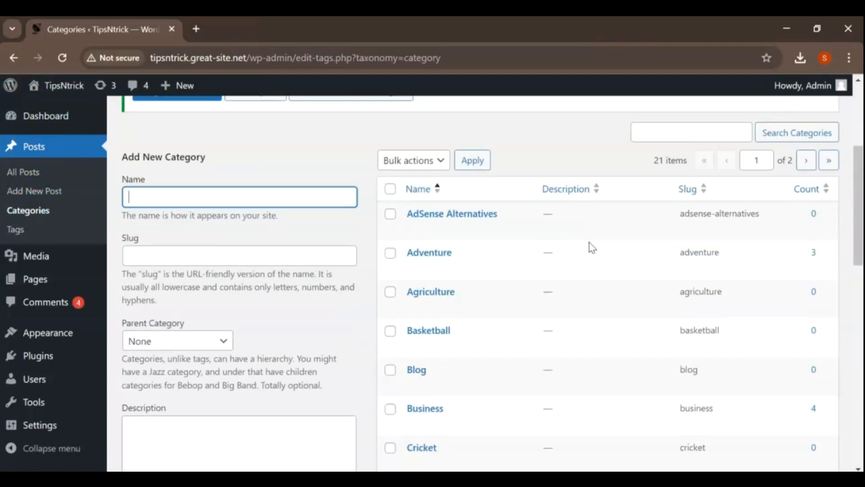
scroll(527, 276, "down", 6)
scroll(530, 280, "down", 8)
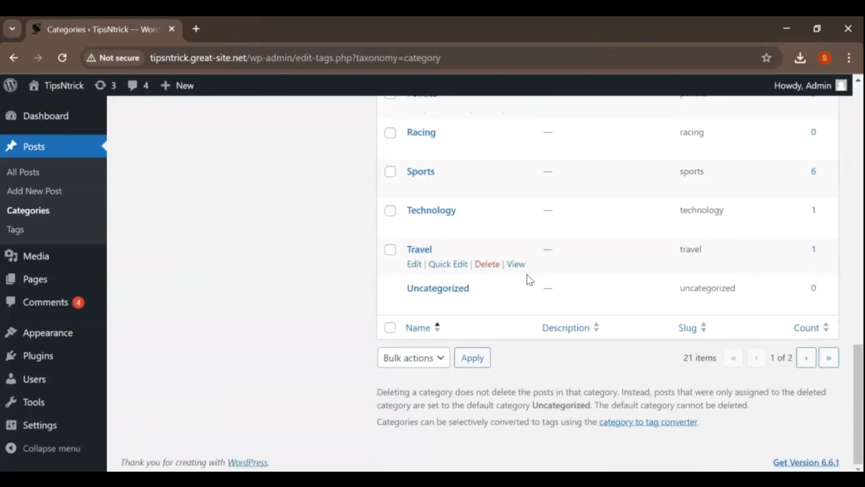
scroll(530, 279, "up", 15)
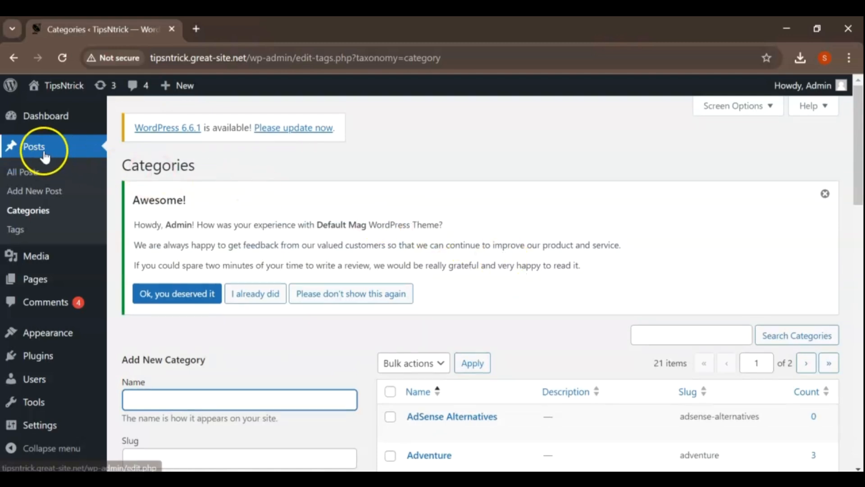
Step: Open the post tags page and look through the listed tags
left_click(23, 230)
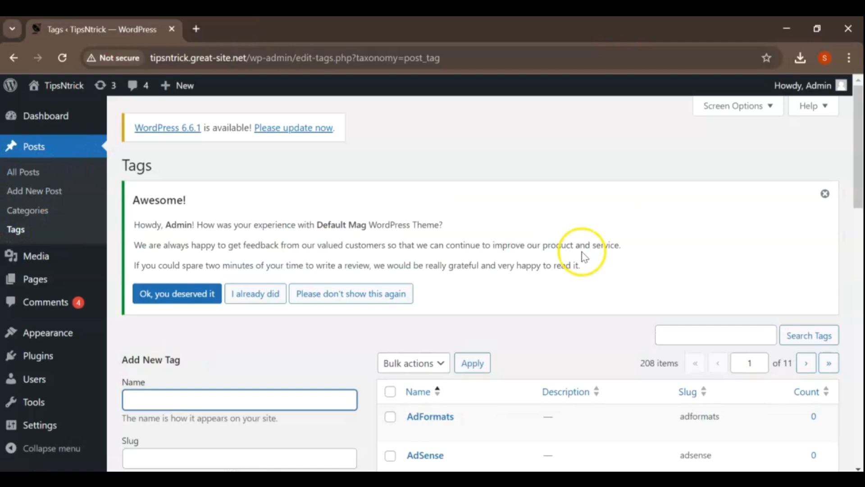
scroll(582, 258, "down", 4)
scroll(585, 257, "down", 2)
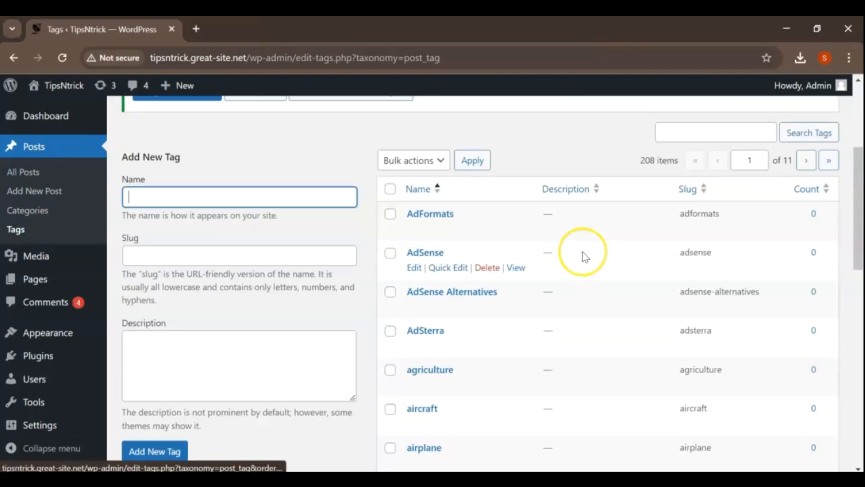
Step: Examine the remaining tag names and slugs on the first page of the tags list
scroll(584, 257, "down", 5)
scroll(585, 256, "down", 4)
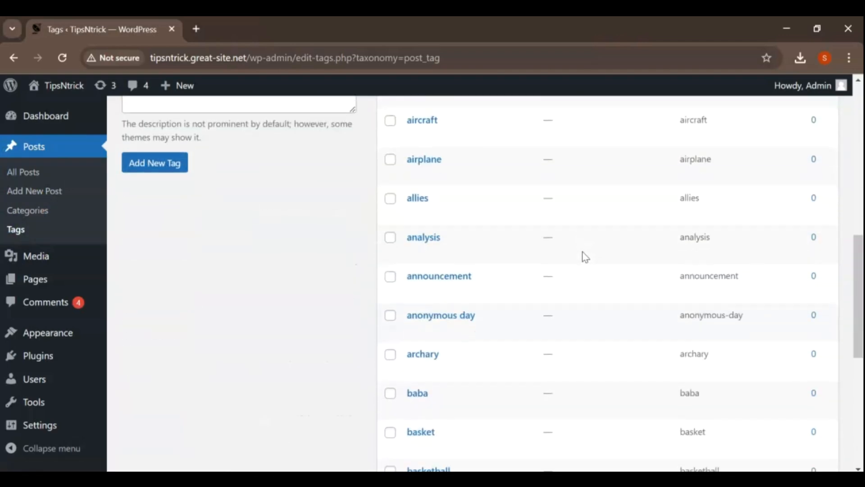
scroll(585, 257, "down", 5)
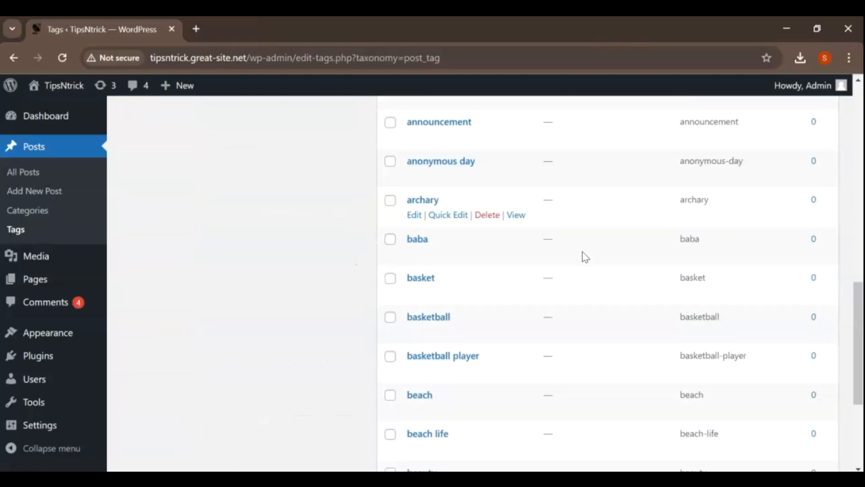
scroll(585, 257, "up", 15)
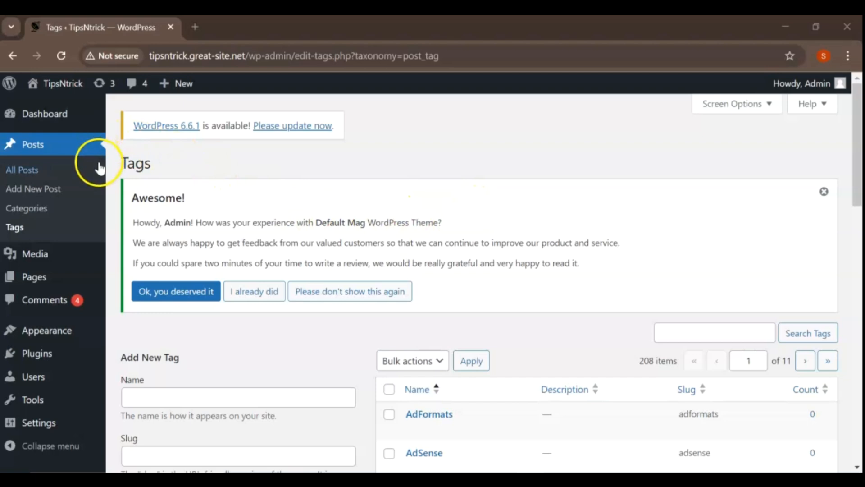
Step: Go to the Permalink Settings, review the available structures, and save the permalinks with the Post name structure
mouse_move(47, 425)
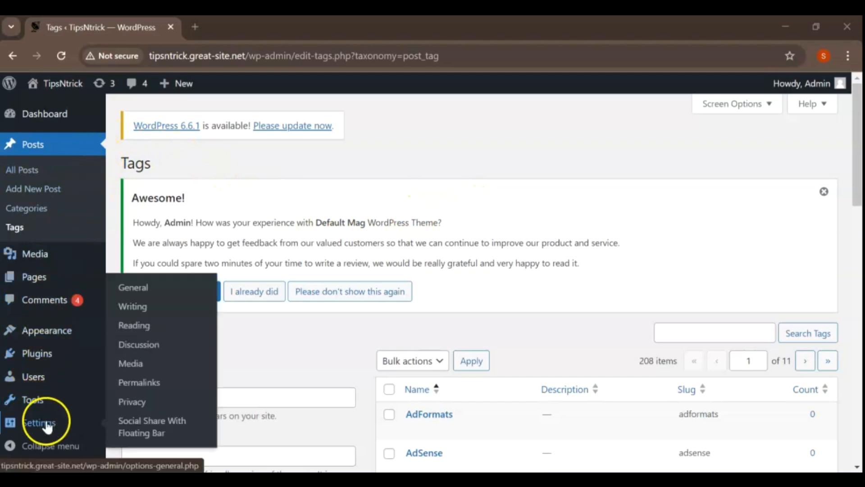
left_click(163, 391)
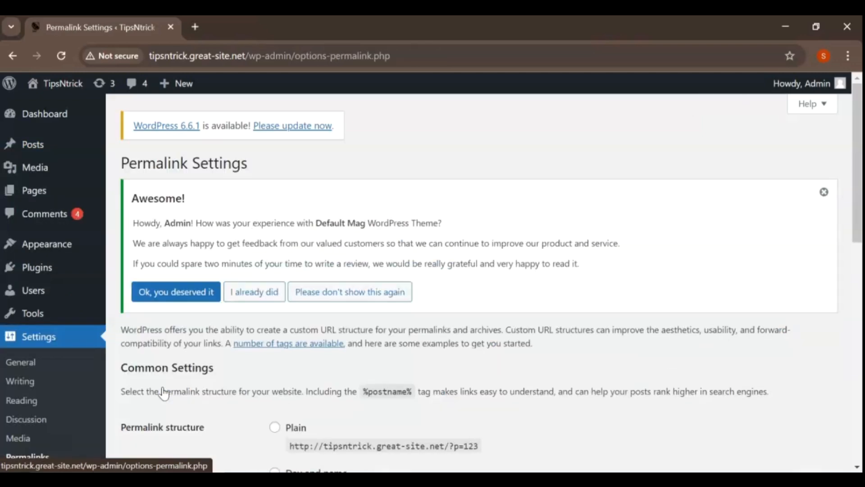
left_click(311, 244)
scroll(315, 246, "down", 2)
scroll(315, 245, "down", 3)
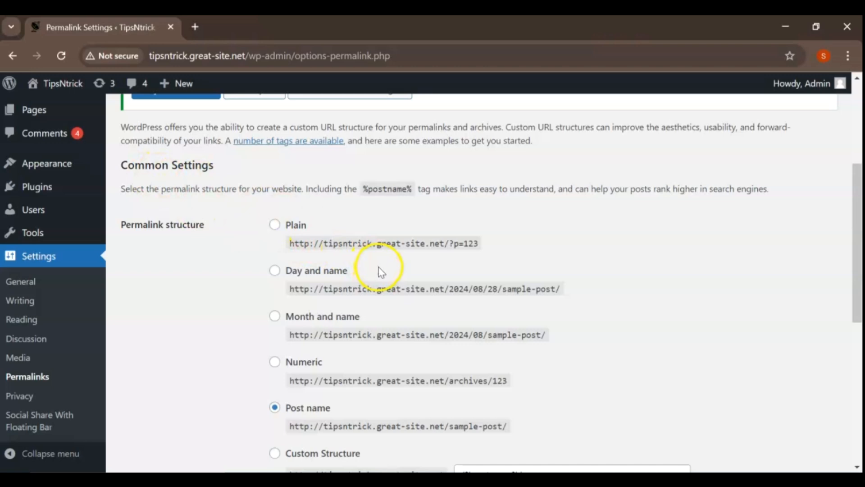
scroll(382, 274, "down", 2)
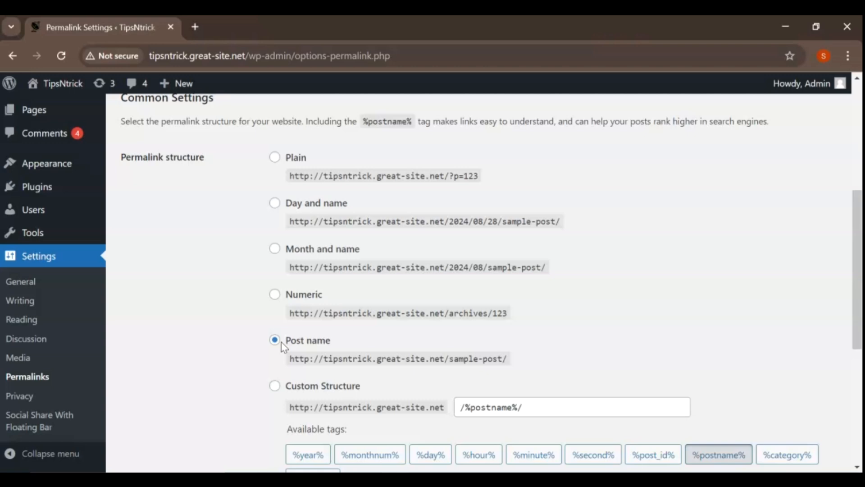
scroll(281, 341, "down", 6)
left_click(161, 402)
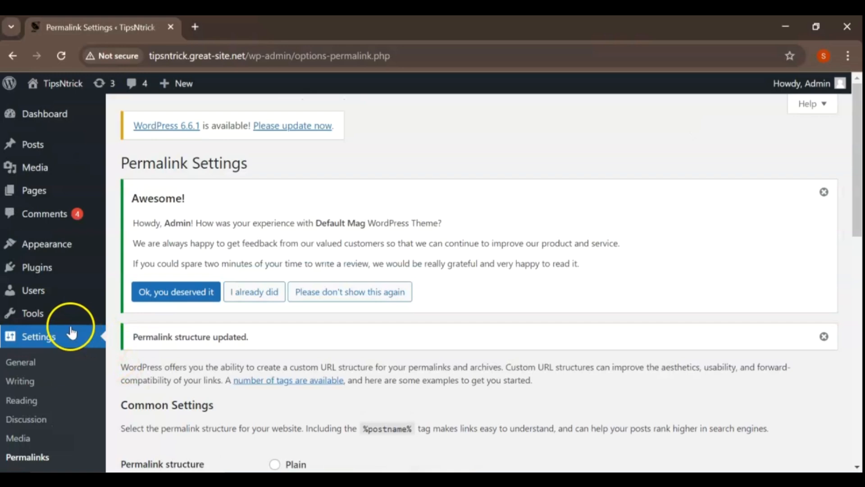
Step: In the Reading Settings, set blog pages to at most 6 posts and syndication feeds to 6 items, and save the changes
scroll(67, 336, "down", 2)
left_click(45, 338)
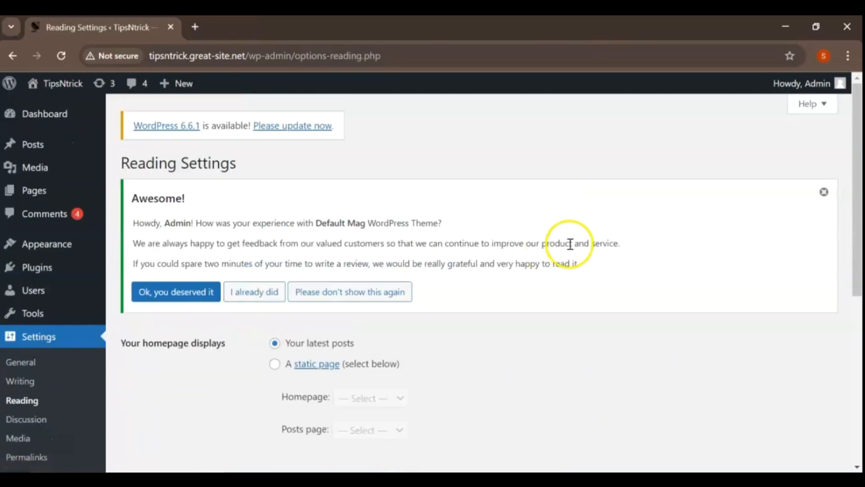
scroll(569, 245, "down", 3)
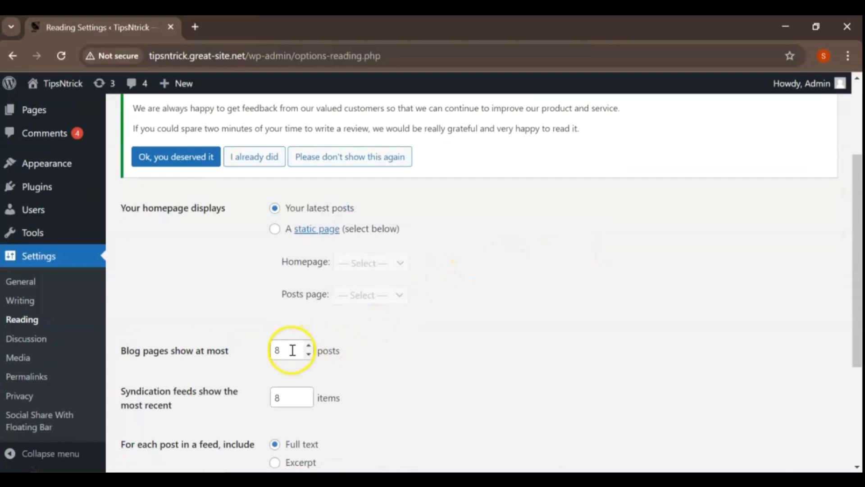
left_click(309, 355)
left_click(309, 356)
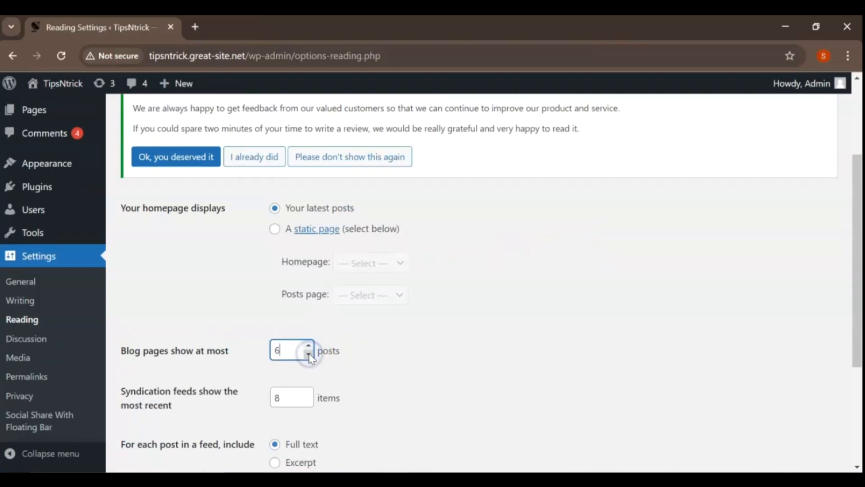
scroll(233, 356, "down", 2)
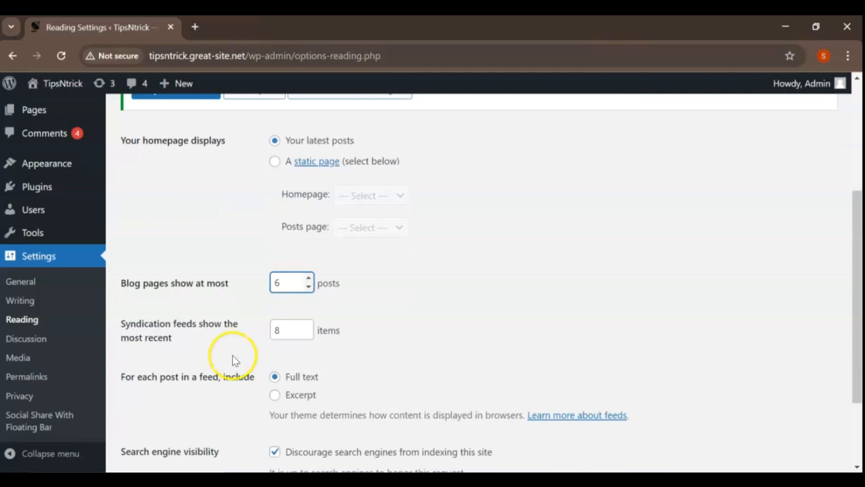
left_click(309, 336)
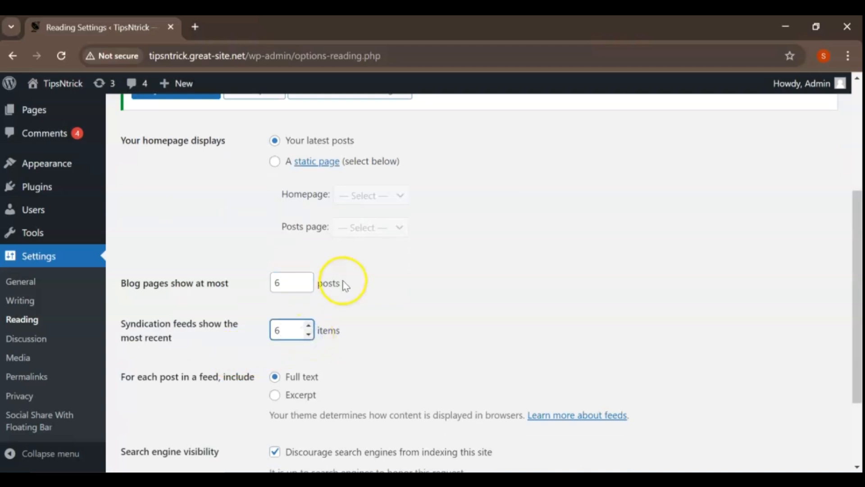
scroll(342, 284, "down", 2)
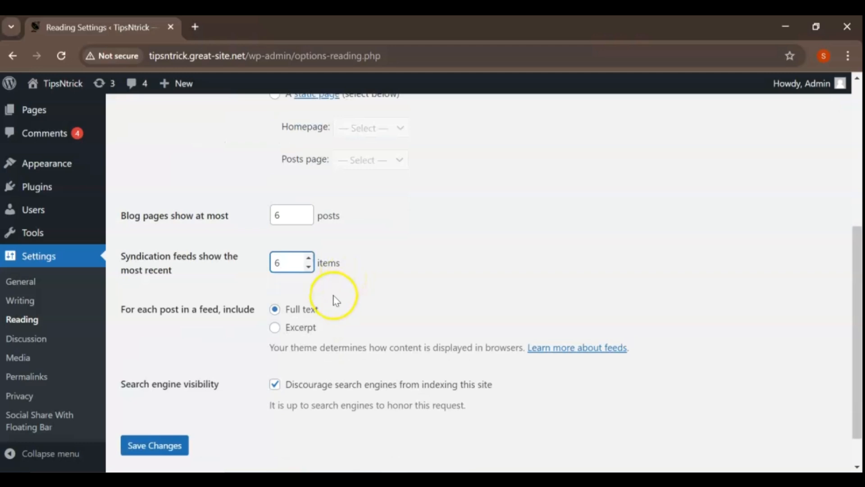
left_click(155, 445)
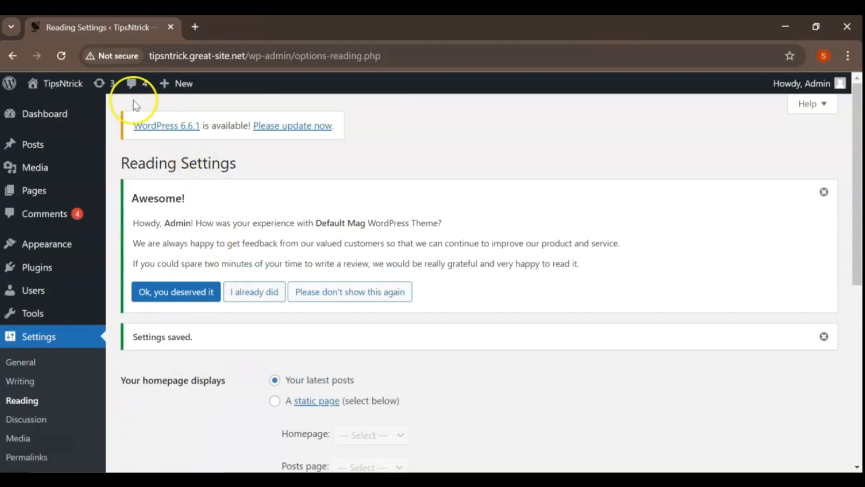
Step: Visit the live site and look over the homepage's Exclusive, Main Stories and Just In sections, then return to its top
mouse_move(62, 83)
left_click(62, 108)
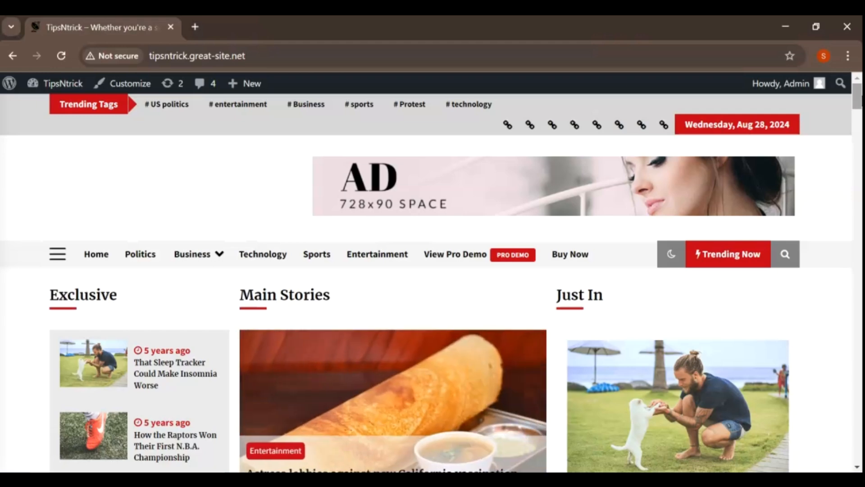
scroll(432, 280, "down", 2)
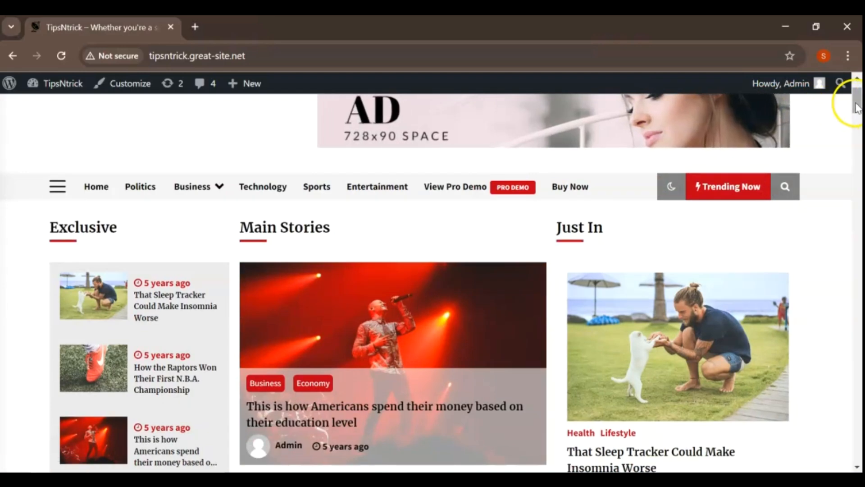
left_click_drag(856, 106, 858, 119)
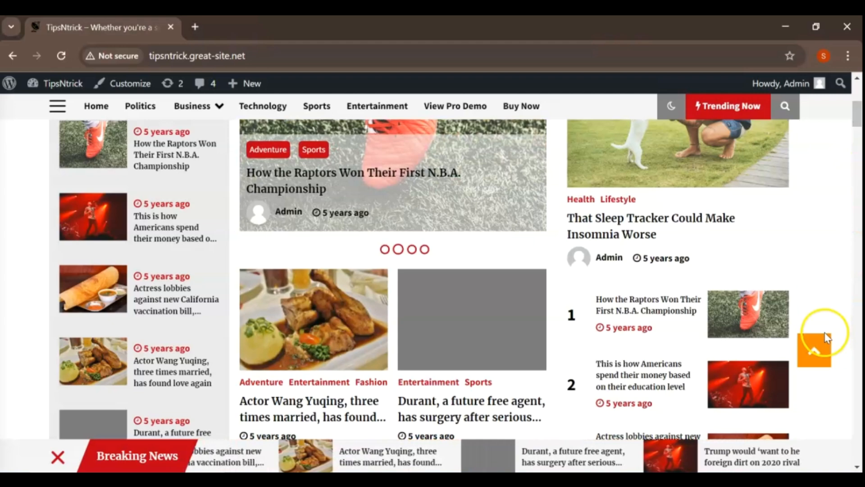
left_click(821, 352)
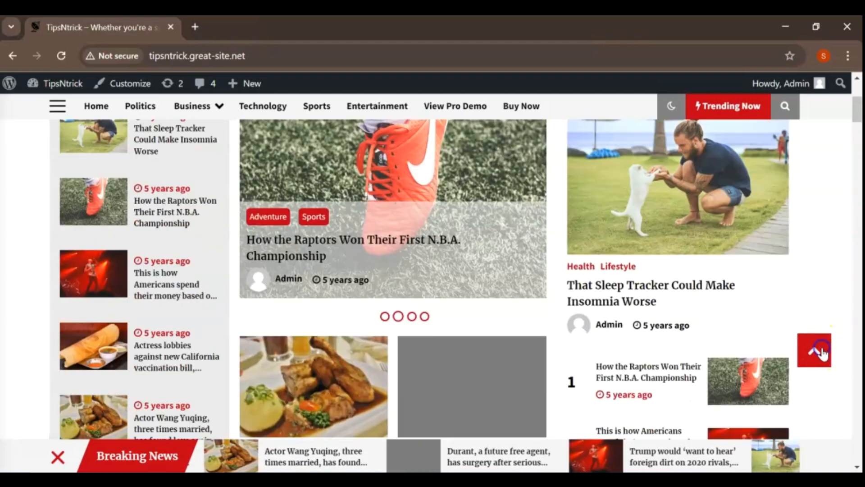